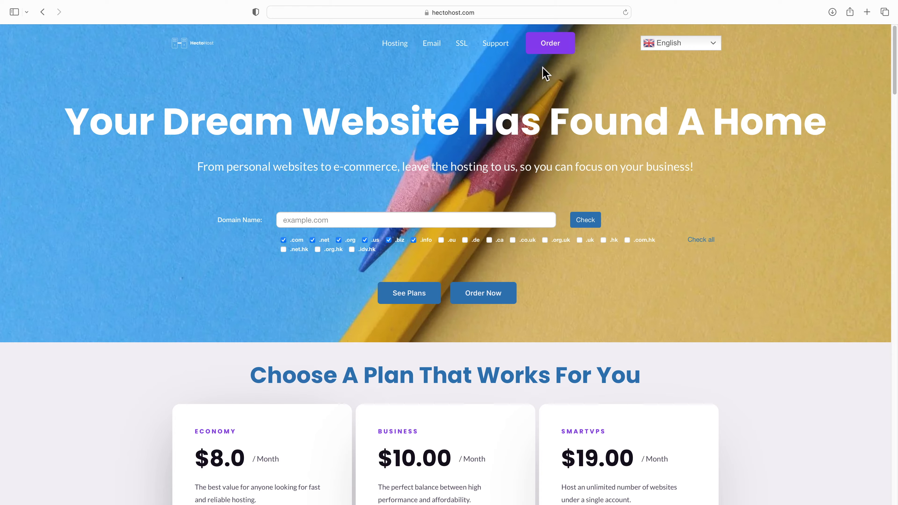
Step: Switch the website's language to Arabic and look over the translated home page and hosting plans
{"action": "left_click", "coordinate": [660, 46]}
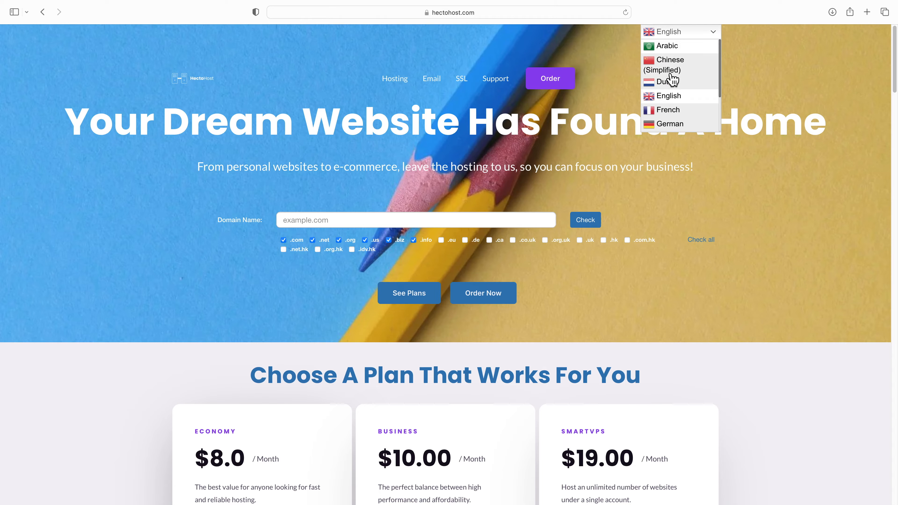
{"action": "scroll", "coordinate": [678, 102], "scroll_direction": "down", "scroll_amount": 3}
{"action": "scroll", "coordinate": [678, 102], "scroll_direction": "up", "scroll_amount": 3}
{"action": "left_click", "coordinate": [673, 45]}
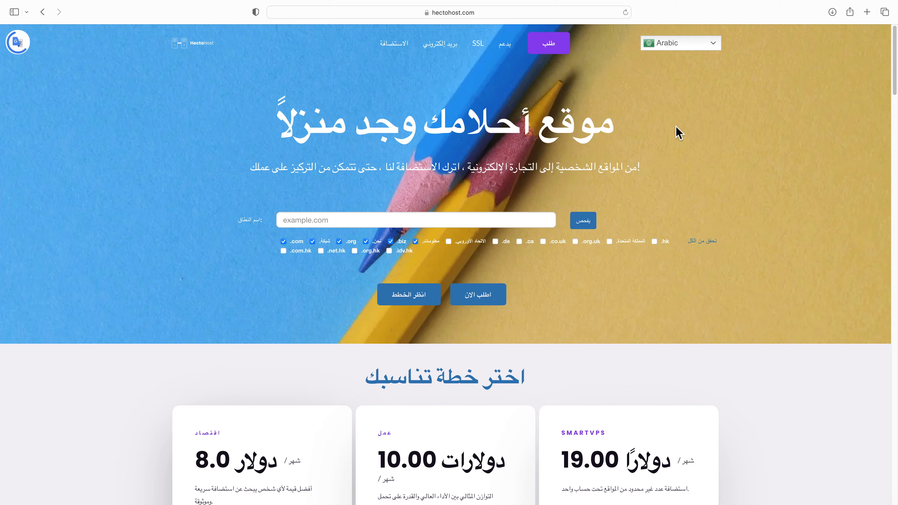
{"action": "scroll", "coordinate": [683, 139], "scroll_direction": "down", "scroll_amount": 15}
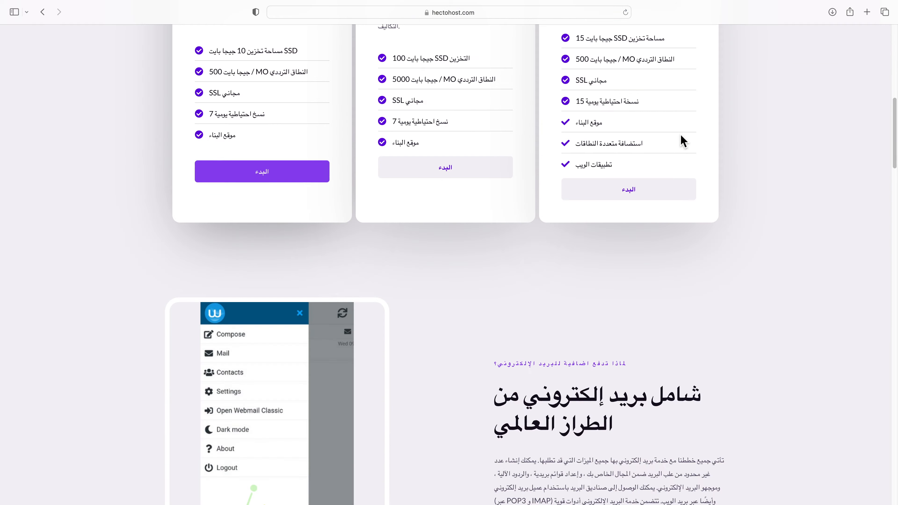
{"action": "scroll", "coordinate": [683, 141], "scroll_direction": "up", "scroll_amount": 15}
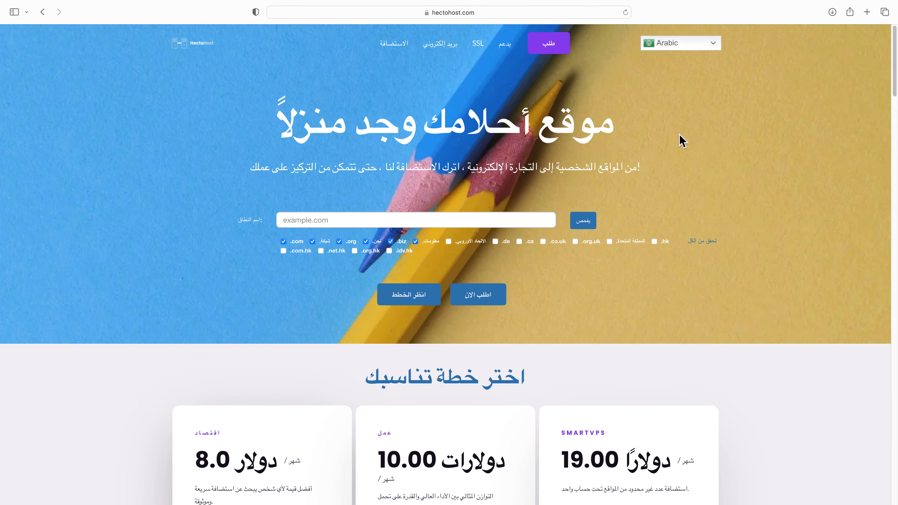
Step: Switch the website's language to French and examine the translated home page down to its footer
{"action": "left_click", "coordinate": [686, 49]}
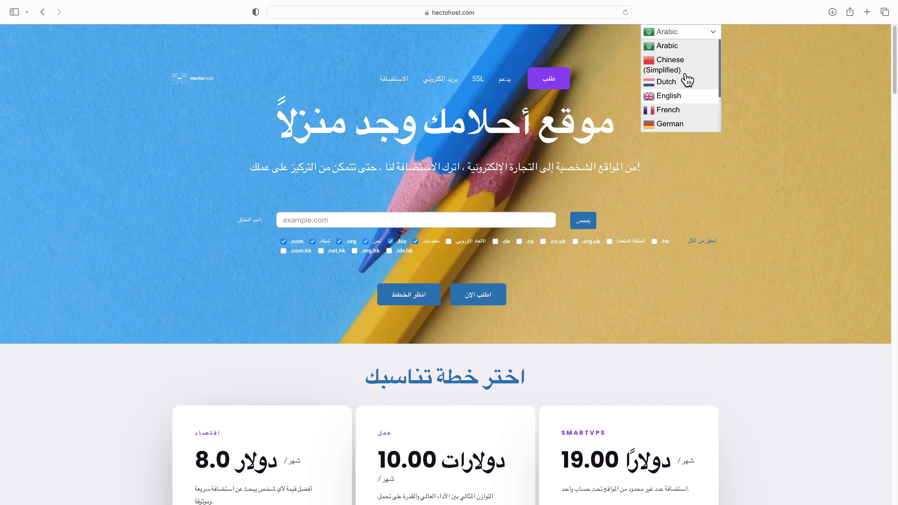
{"action": "left_click", "coordinate": [686, 116]}
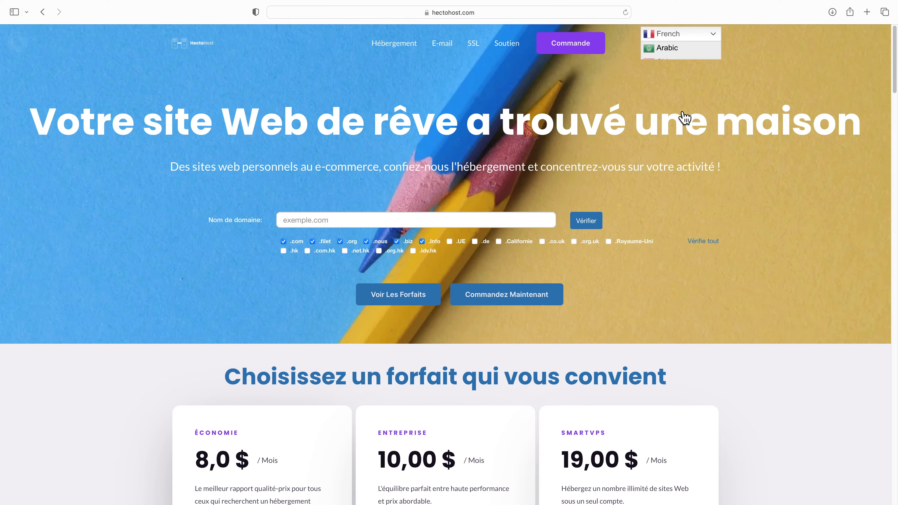
{"action": "scroll", "coordinate": [691, 141], "scroll_direction": "down", "scroll_amount": 20}
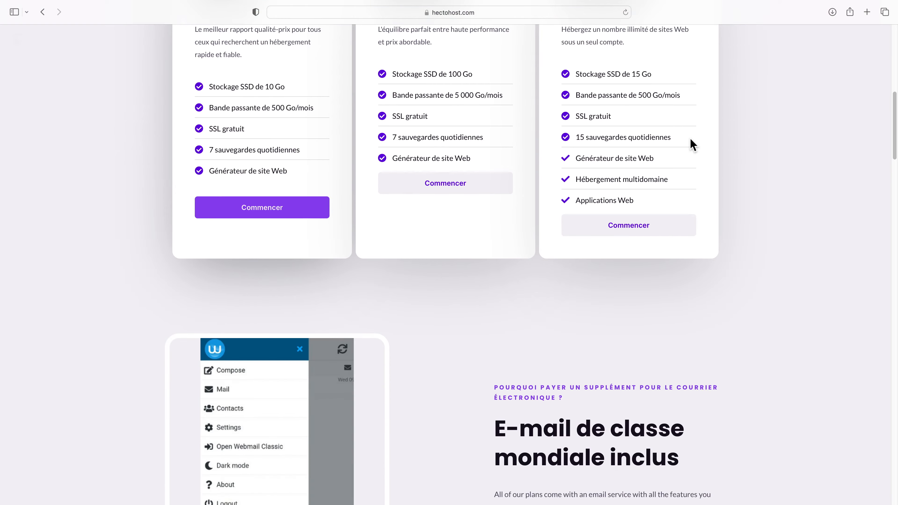
{"action": "scroll", "coordinate": [691, 142], "scroll_direction": "down", "scroll_amount": 20}
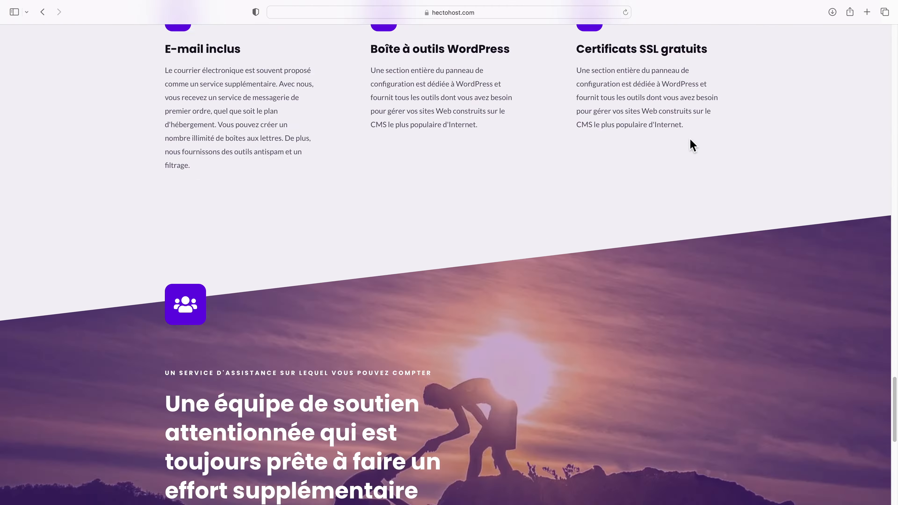
{"action": "scroll", "coordinate": [692, 145], "scroll_direction": "down", "scroll_amount": 8}
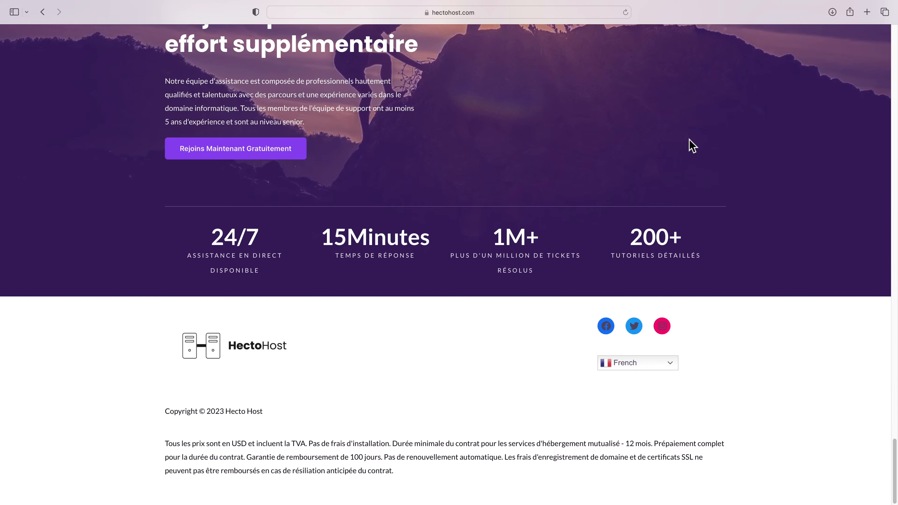
{"action": "scroll", "coordinate": [692, 145], "scroll_direction": "up", "scroll_amount": 20}
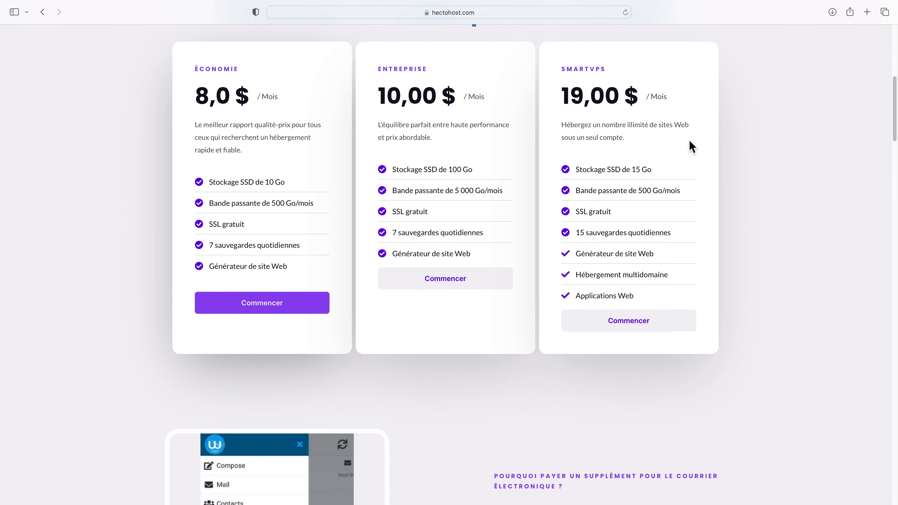
{"action": "scroll", "coordinate": [692, 146], "scroll_direction": "up", "scroll_amount": 10}
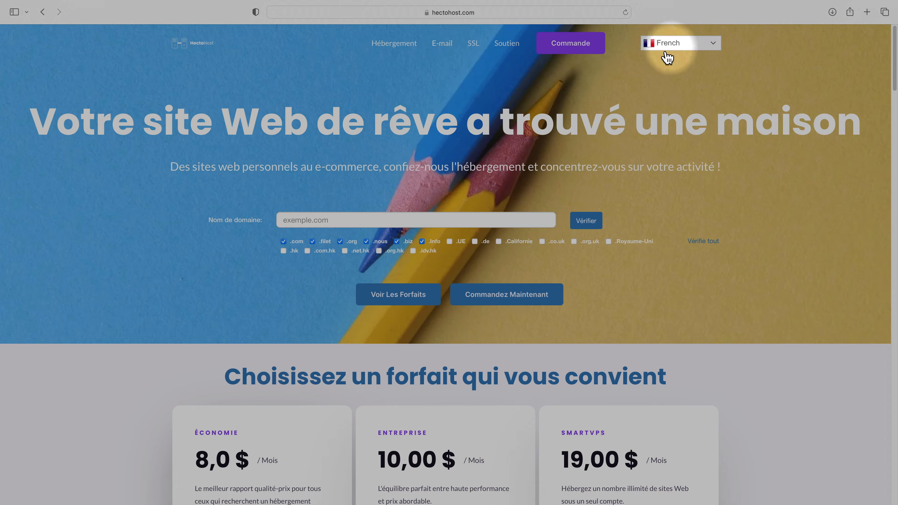
{"action": "scroll", "coordinate": [774, 180], "scroll_direction": "down", "scroll_amount": 20}
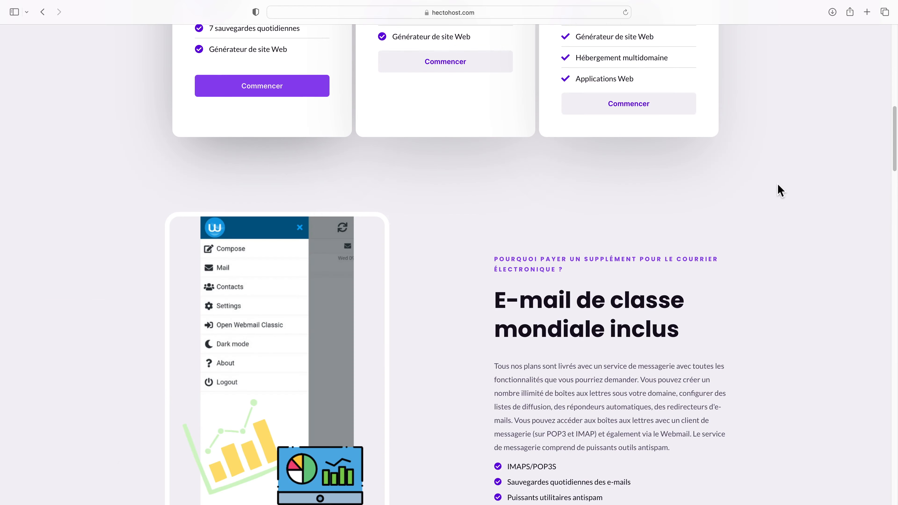
{"action": "scroll", "coordinate": [780, 193], "scroll_direction": "down", "scroll_amount": 15}
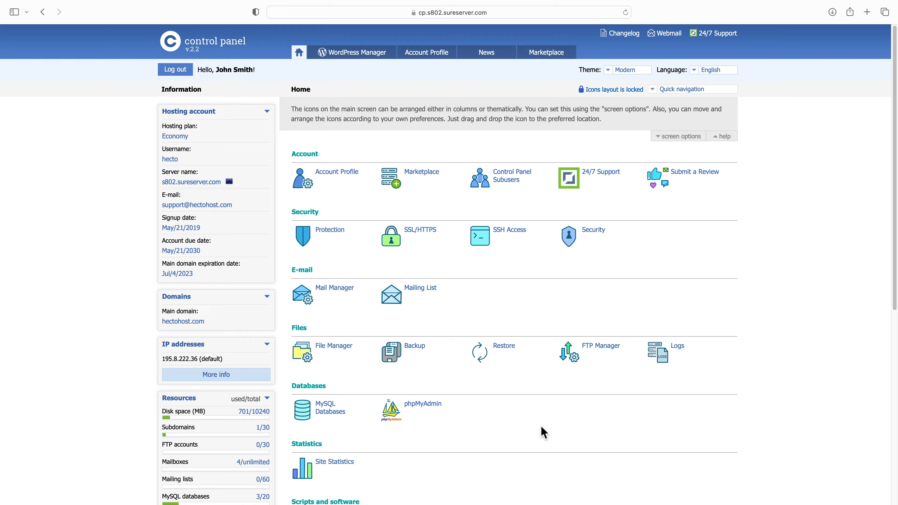
{"action": "scroll", "coordinate": [541, 426], "scroll_direction": "down", "scroll_amount": 3}
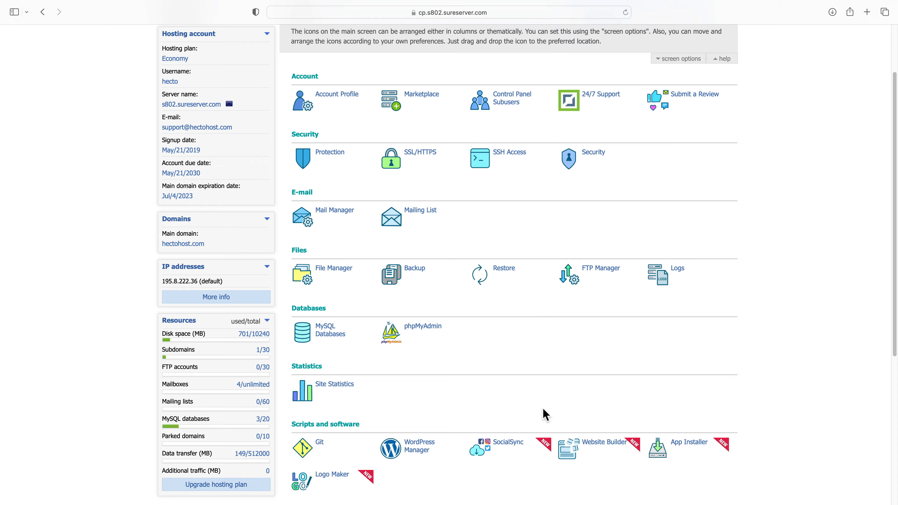
{"action": "scroll", "coordinate": [522, 381], "scroll_direction": "down", "scroll_amount": 1}
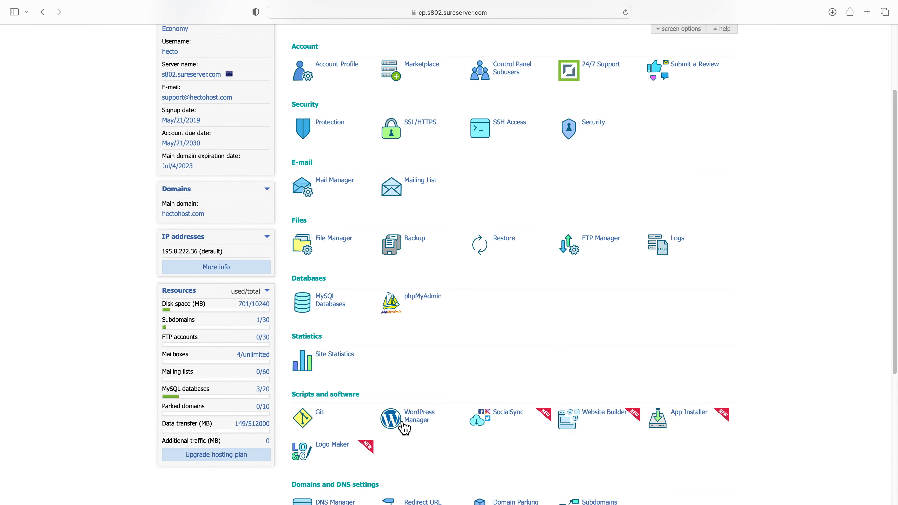
{"action": "left_click", "coordinate": [403, 428]}
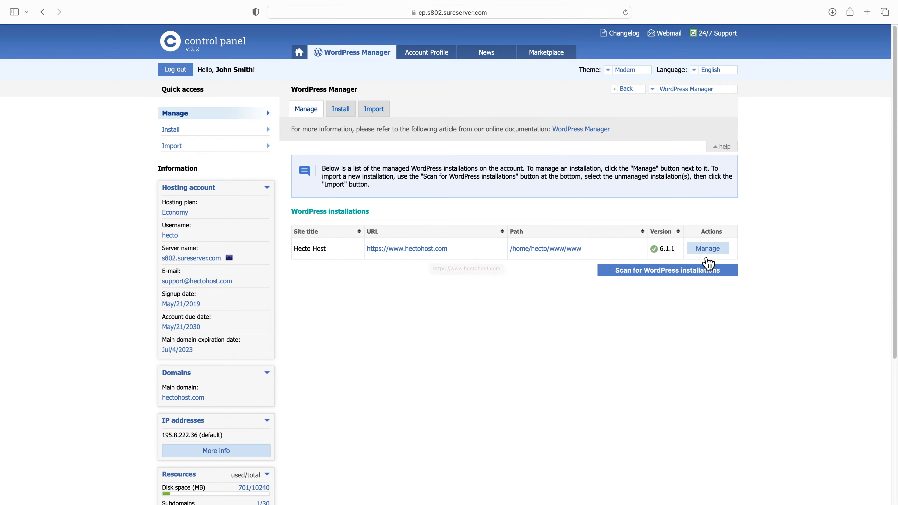
{"action": "left_click", "coordinate": [710, 254]}
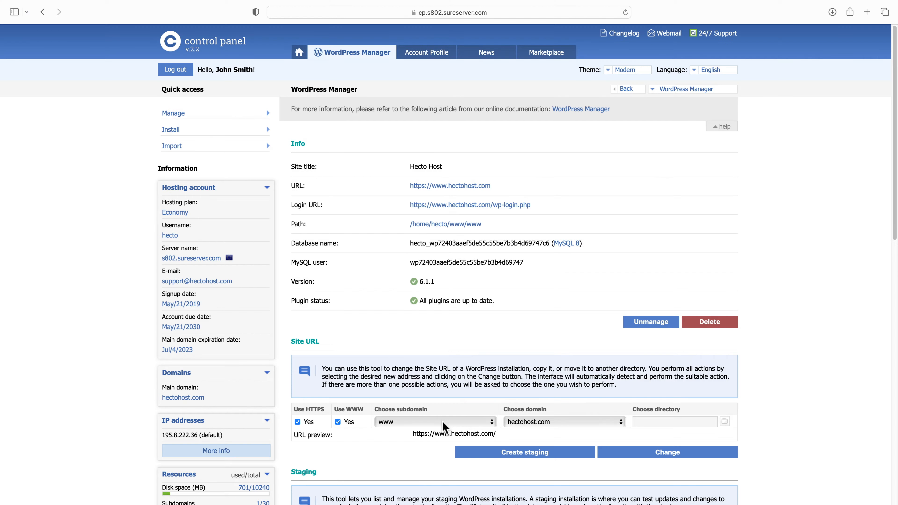
Step: Create a staging copy of the Hecto Host site on the staging subdomain of hectohost.com
{"action": "left_click", "coordinate": [442, 423]}
{"action": "left_click", "coordinate": [401, 444]}
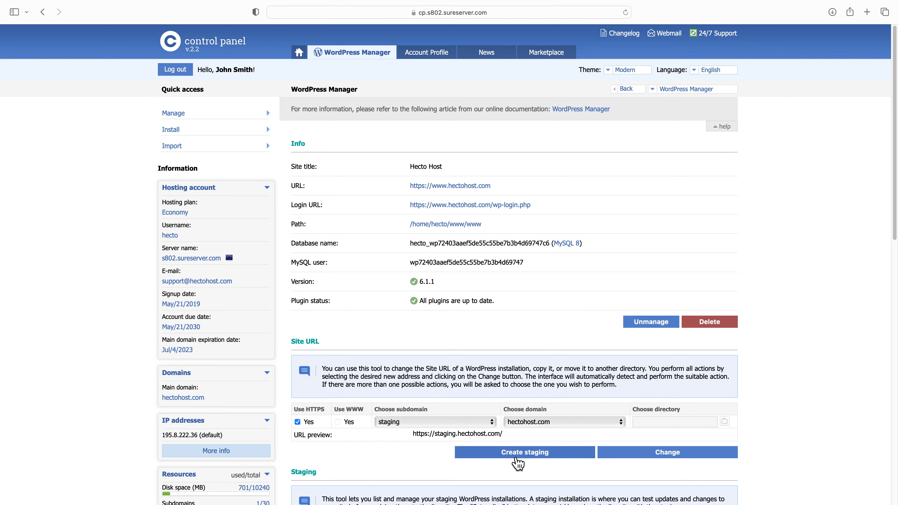
{"action": "left_click", "coordinate": [516, 457]}
{"action": "left_click", "coordinate": [517, 457]}
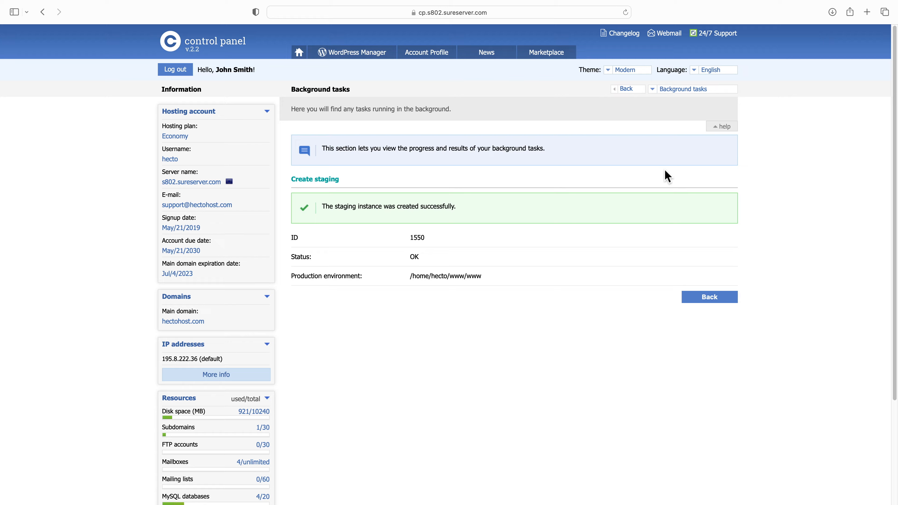
Step: Open the management page of the staging.hectohost.com installation and log in to its WordPress dashboard as the listed administrator
{"action": "left_click", "coordinate": [367, 56]}
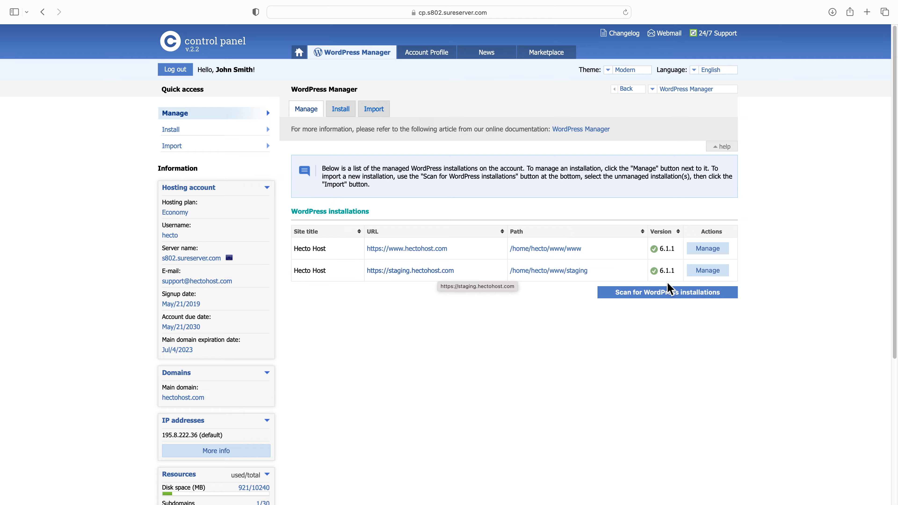
{"action": "left_click", "coordinate": [712, 275]}
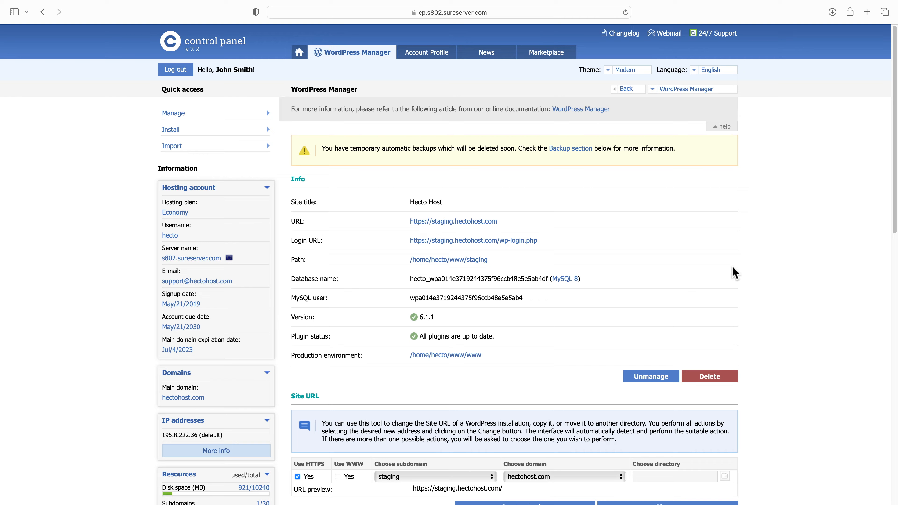
{"action": "scroll", "coordinate": [732, 266], "scroll_direction": "down", "scroll_amount": 3}
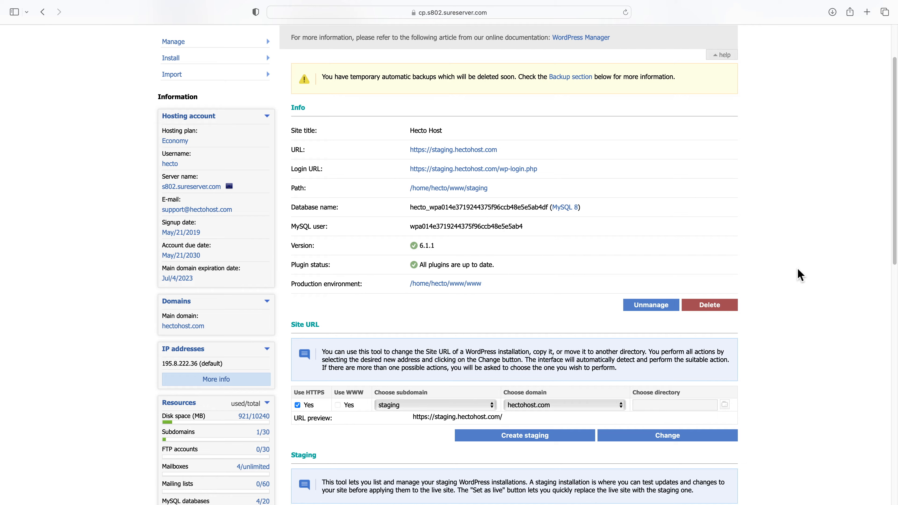
{"action": "scroll", "coordinate": [797, 268], "scroll_direction": "down", "scroll_amount": 10}
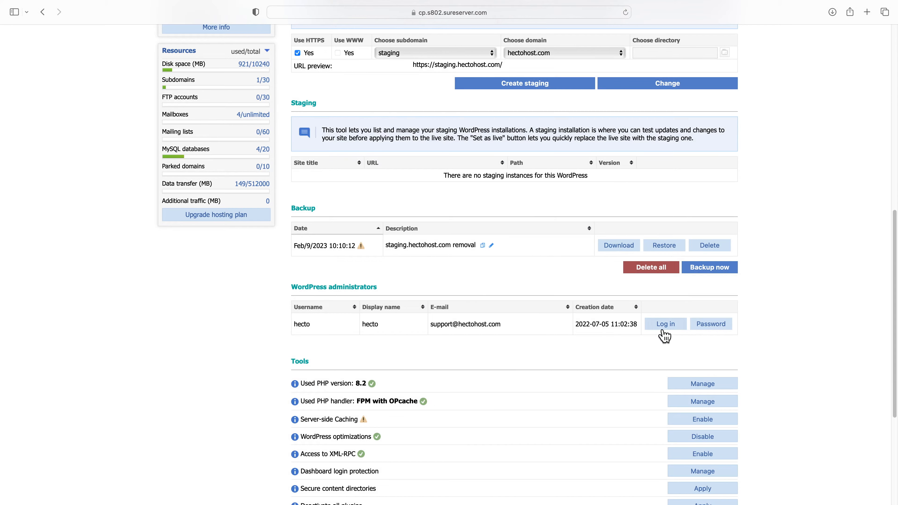
{"action": "left_click", "coordinate": [665, 326]}
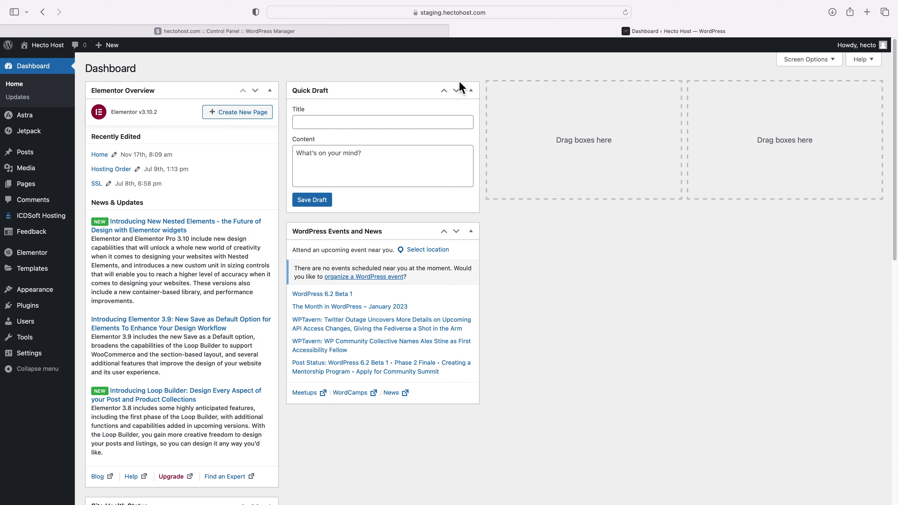
Step: Go to adding new plugins on the staging site and search the plugin directory for "translate"
{"action": "scroll", "coordinate": [488, 283], "scroll_direction": "down", "scroll_amount": 2}
{"action": "scroll", "coordinate": [501, 281], "scroll_direction": "up", "scroll_amount": 2}
{"action": "mouse_move", "coordinate": [58, 313]}
{"action": "left_click", "coordinate": [97, 320]}
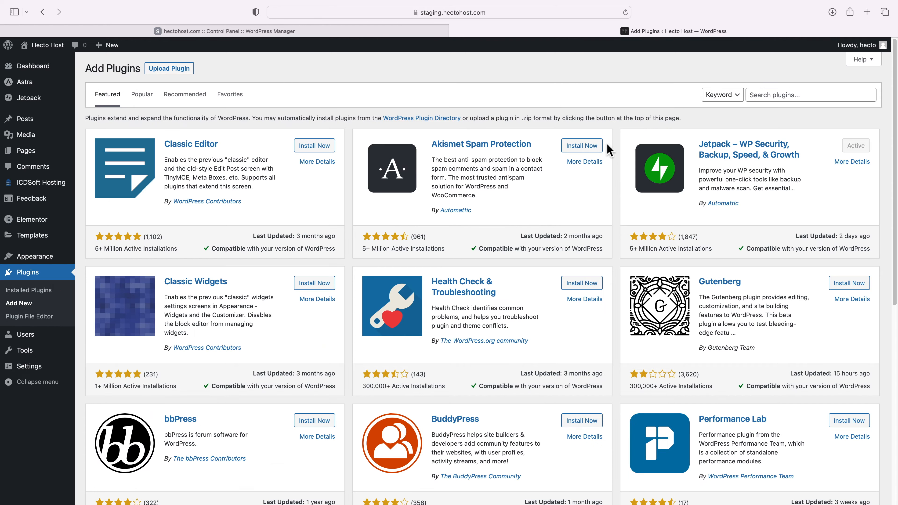
{"action": "left_click", "coordinate": [788, 100]}
{"action": "type", "text": "translate"}
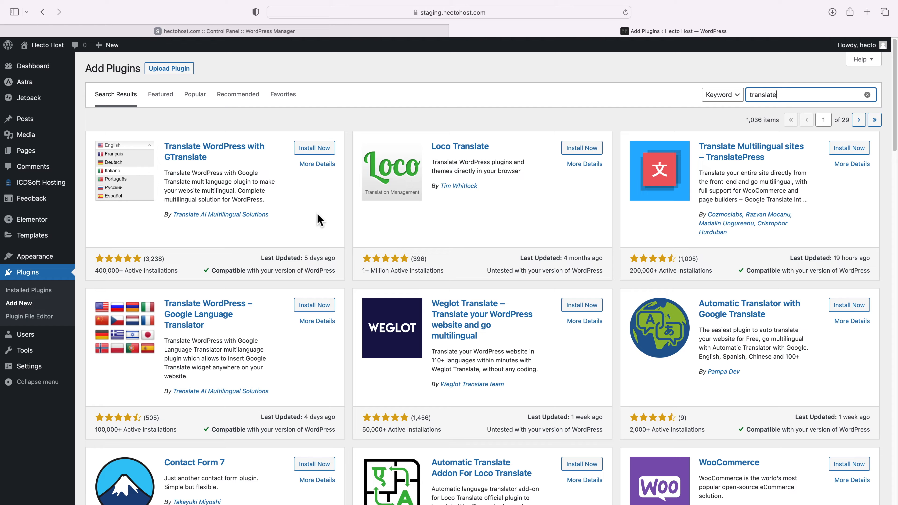
Step: Install and activate the Translate WordPress with GTranslate plugin, and open its settings
{"action": "left_click", "coordinate": [319, 149]}
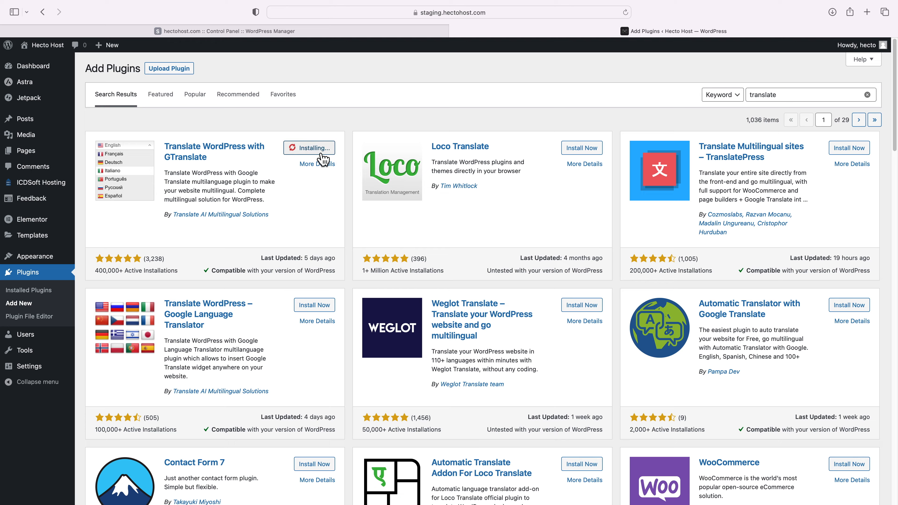
{"action": "left_click", "coordinate": [322, 153]}
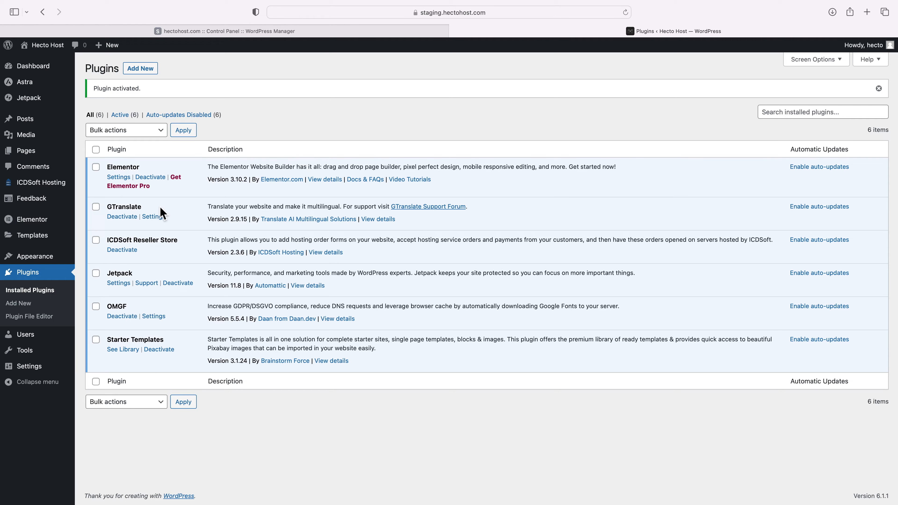
{"action": "left_click", "coordinate": [153, 217]}
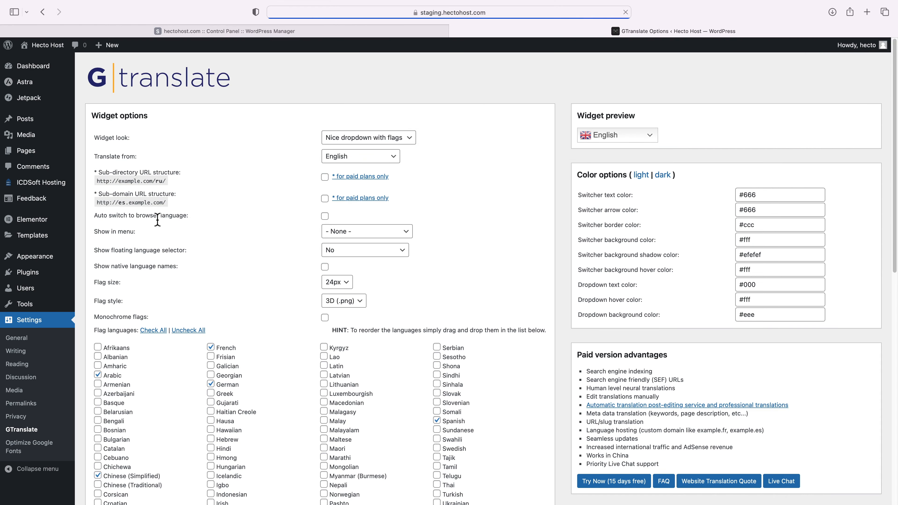
Step: Try the Globe and Flags widget looks for the language switcher and return to Nice dropdown with flags
{"action": "scroll", "coordinate": [507, 283], "scroll_direction": "down", "scroll_amount": 5}
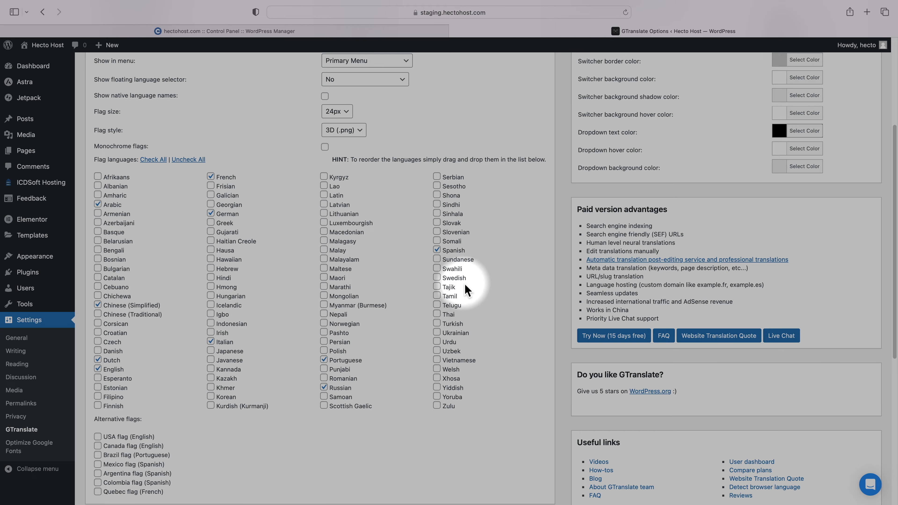
{"action": "scroll", "coordinate": [467, 290], "scroll_direction": "up", "scroll_amount": 5}
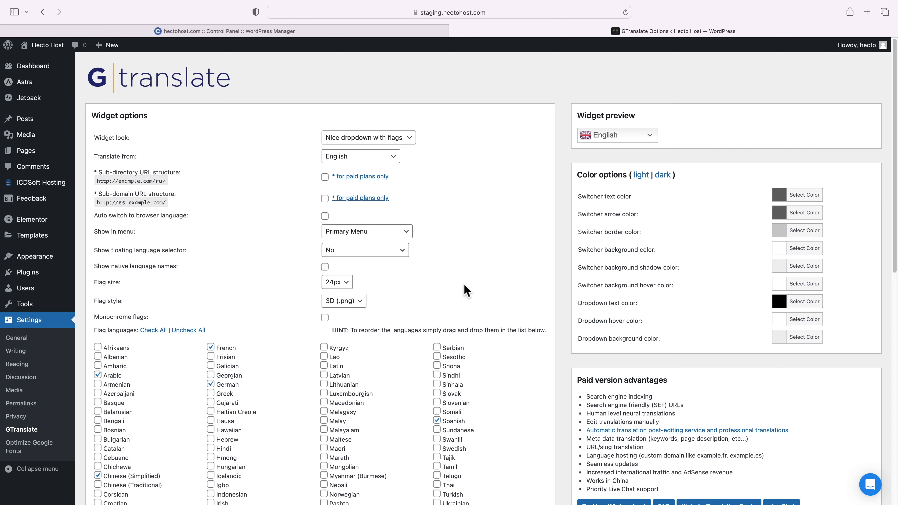
{"action": "left_click", "coordinate": [371, 139]}
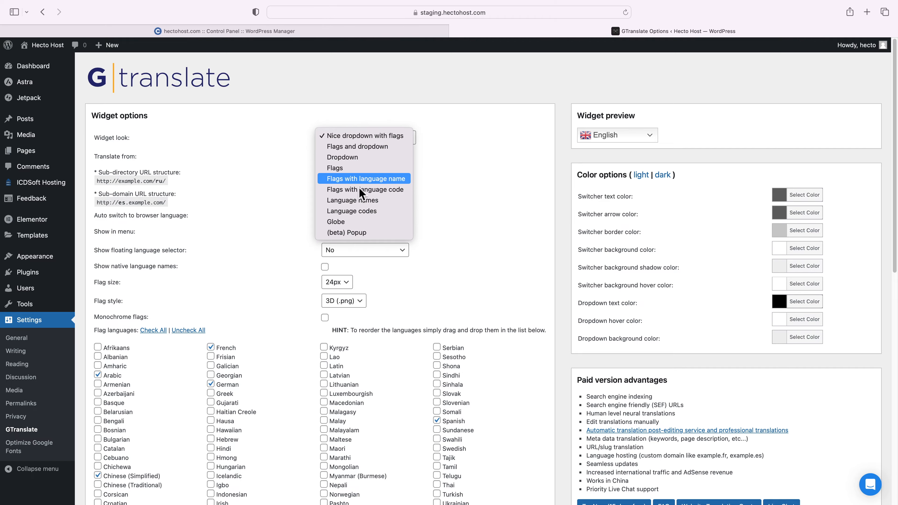
{"action": "left_click", "coordinate": [358, 221]}
{"action": "left_click", "coordinate": [409, 138]}
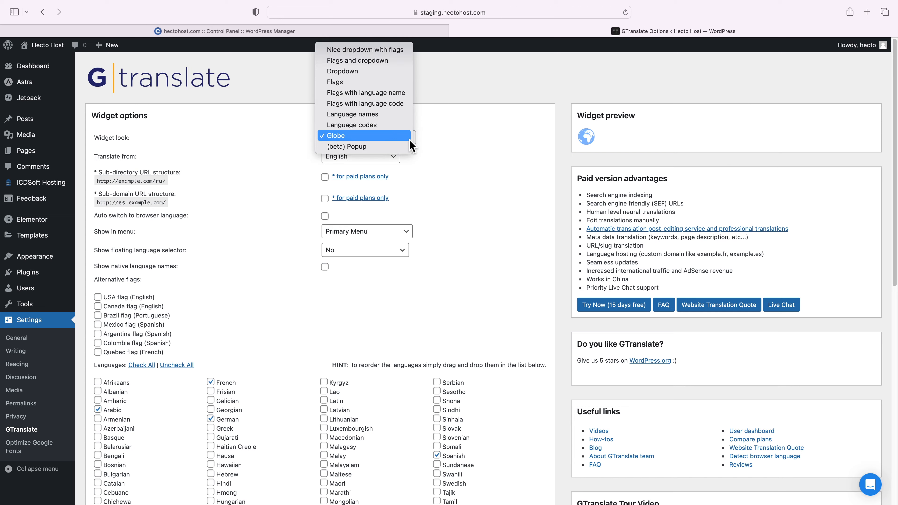
{"action": "left_click", "coordinate": [382, 84]}
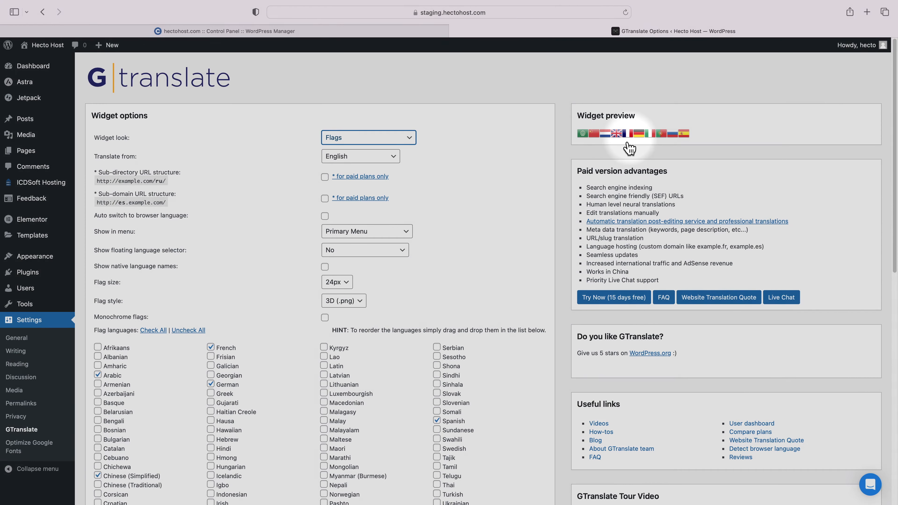
{"action": "left_click", "coordinate": [410, 138]}
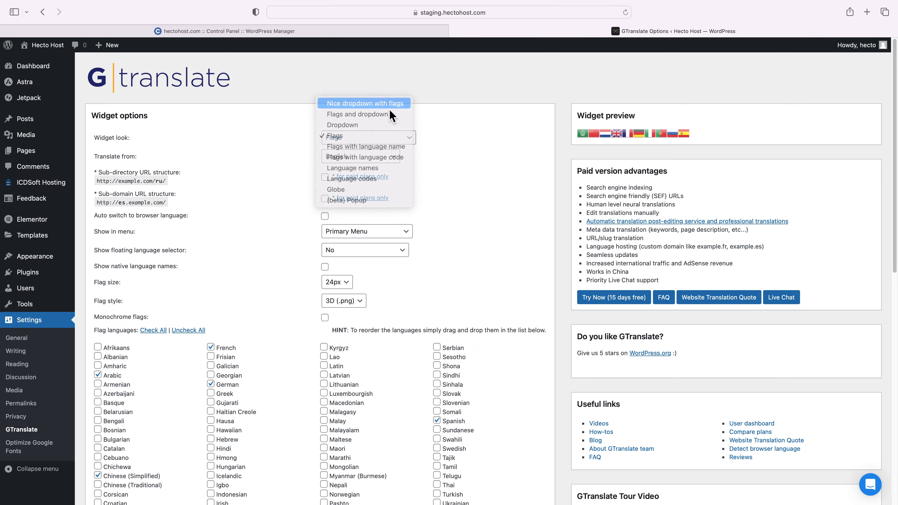
{"action": "left_click", "coordinate": [389, 106]}
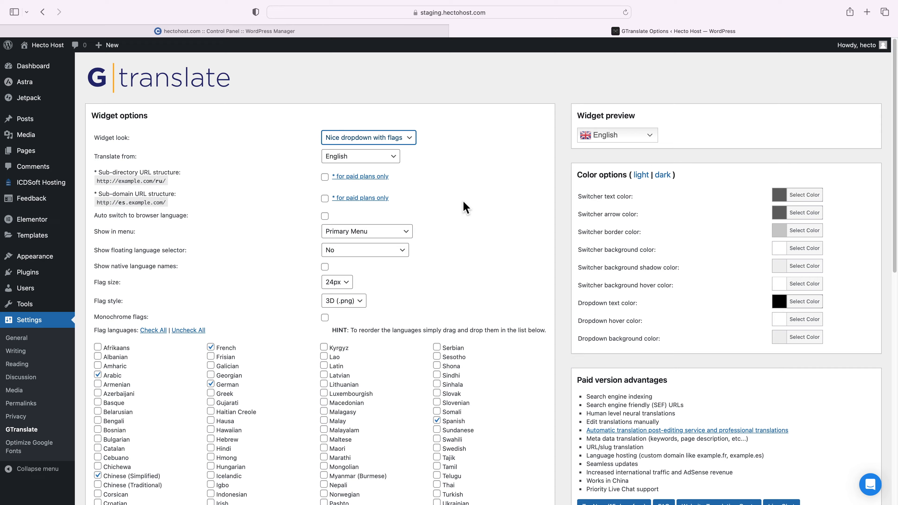
Step: Read the widget code notes on placing the switcher by shortcode or as a GTranslate widget
{"action": "scroll", "coordinate": [466, 208], "scroll_direction": "down", "scroll_amount": 20}
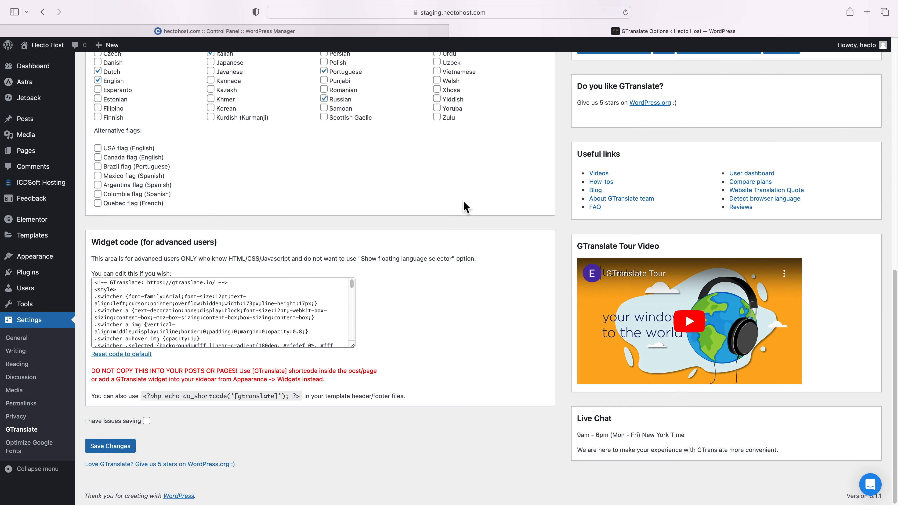
{"action": "triple_click", "coordinate": [251, 378]}
{"action": "triple_click", "coordinate": [215, 370]}
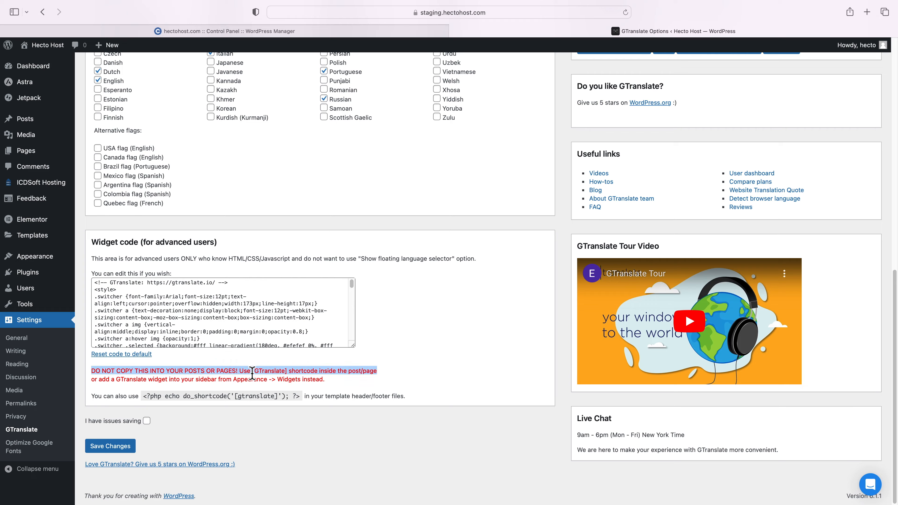
{"action": "left_click", "coordinate": [242, 373]}
{"action": "left_click_drag", "start_coordinate": [239, 374], "coordinate": [329, 389]}
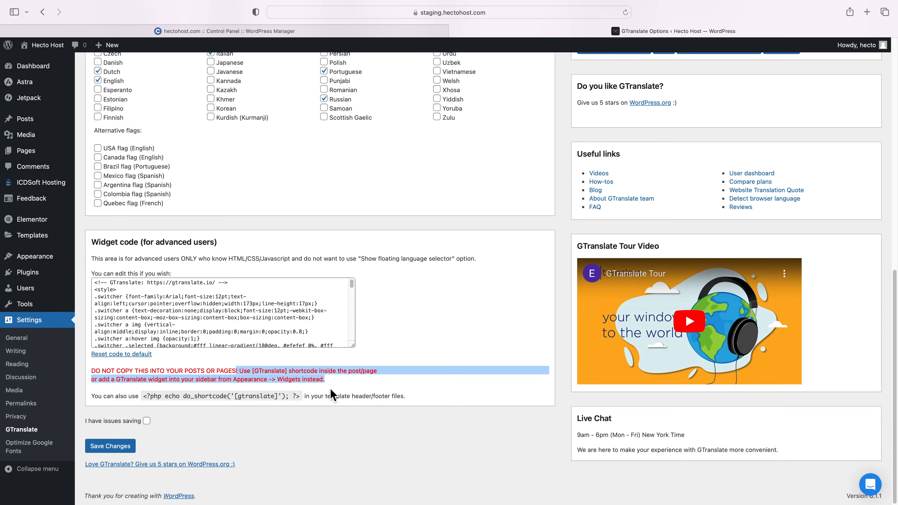
{"action": "left_click", "coordinate": [342, 396]}
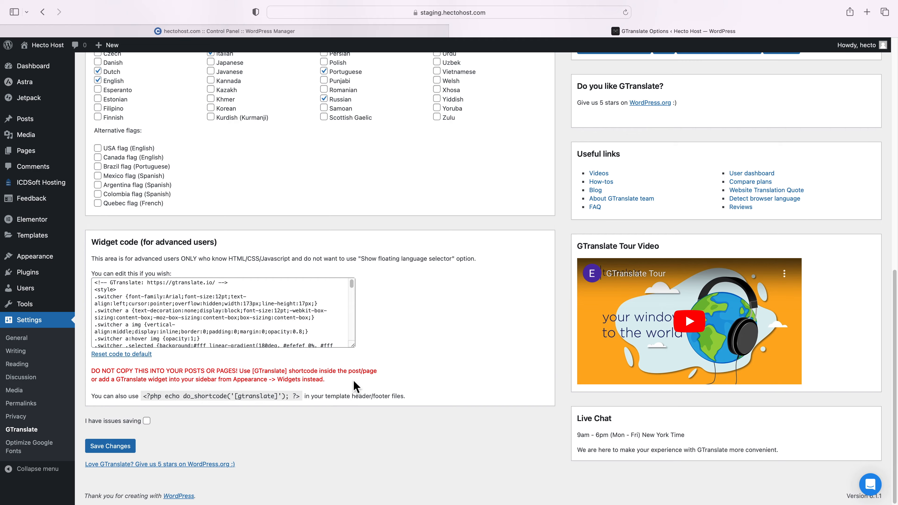
{"action": "scroll", "coordinate": [356, 388], "scroll_direction": "up", "scroll_amount": 15}
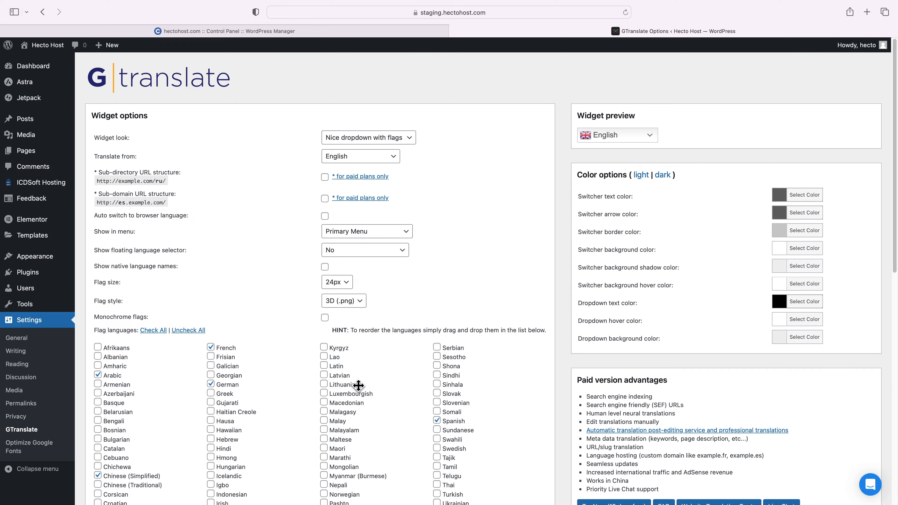
Step: Open the staging site's home page in a new tab and switch its language to German
{"action": "key", "text": "super+t"}
{"action": "type", "text": "staging"}
{"action": "key", "text": "Return"}
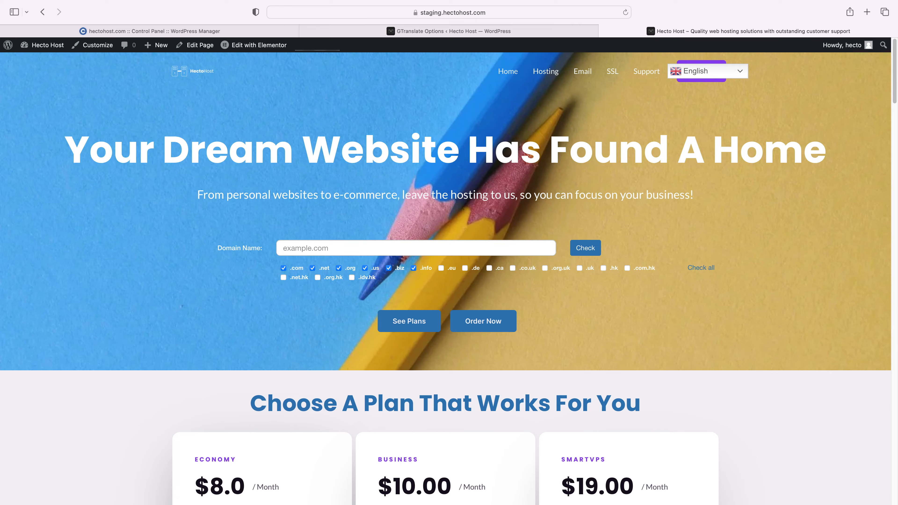
{"action": "left_click", "coordinate": [728, 75]}
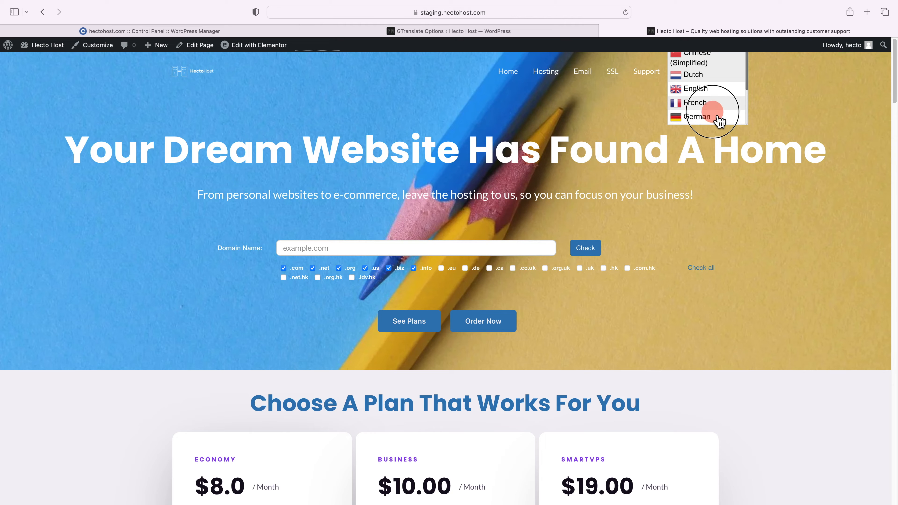
{"action": "left_click", "coordinate": [720, 117]}
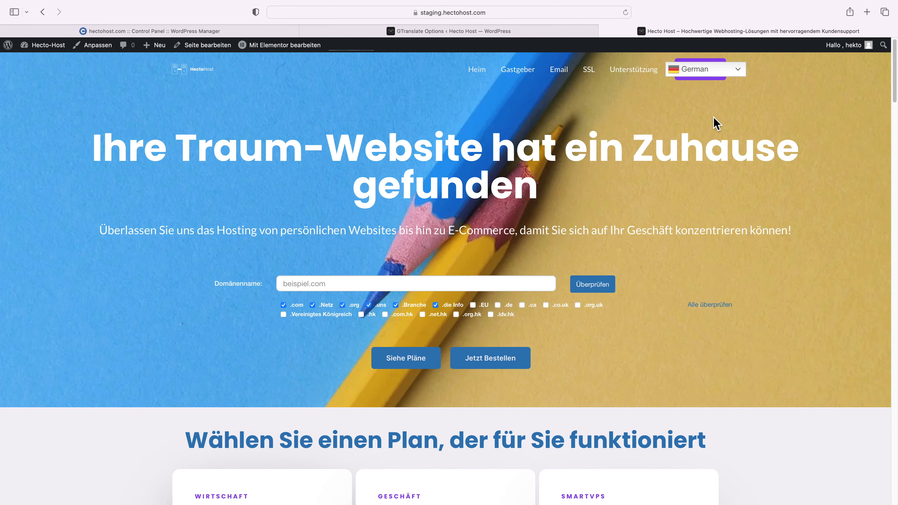
Step: Open the Header Builder in the theme customizer and add Widget 1 after the Button in the primary header row
{"action": "left_click", "coordinate": [526, 33]}
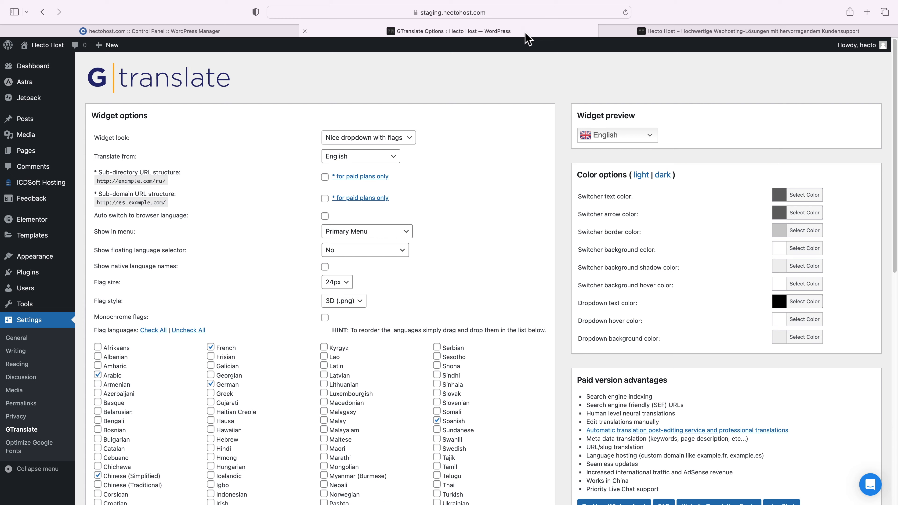
{"action": "mouse_move", "coordinate": [49, 258]}
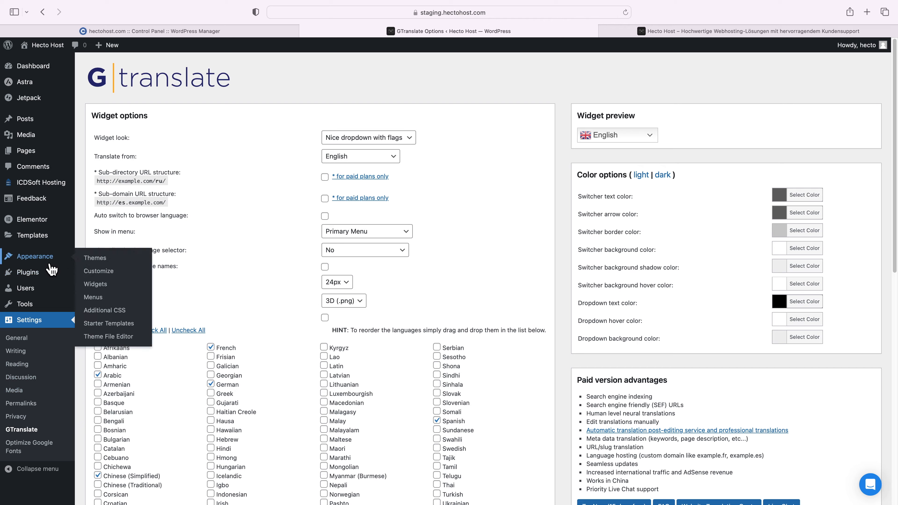
{"action": "left_click", "coordinate": [99, 273]}
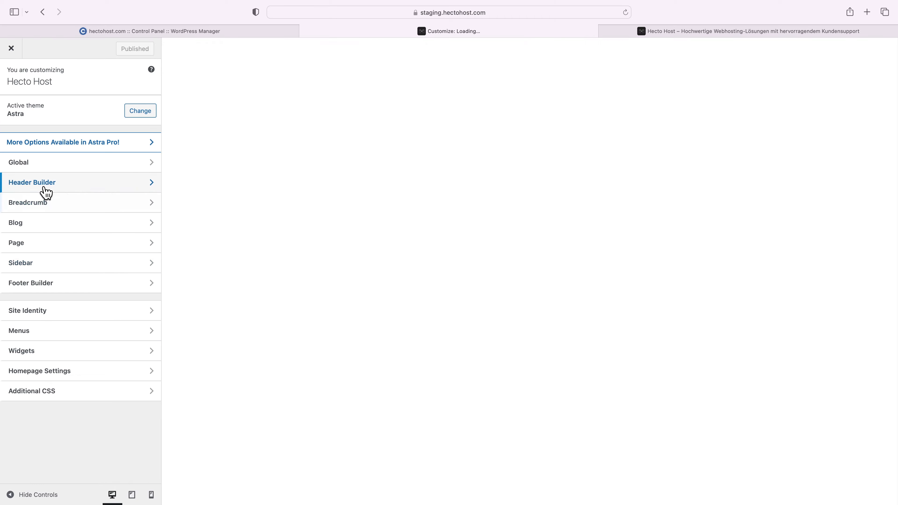
{"action": "left_click", "coordinate": [39, 184]}
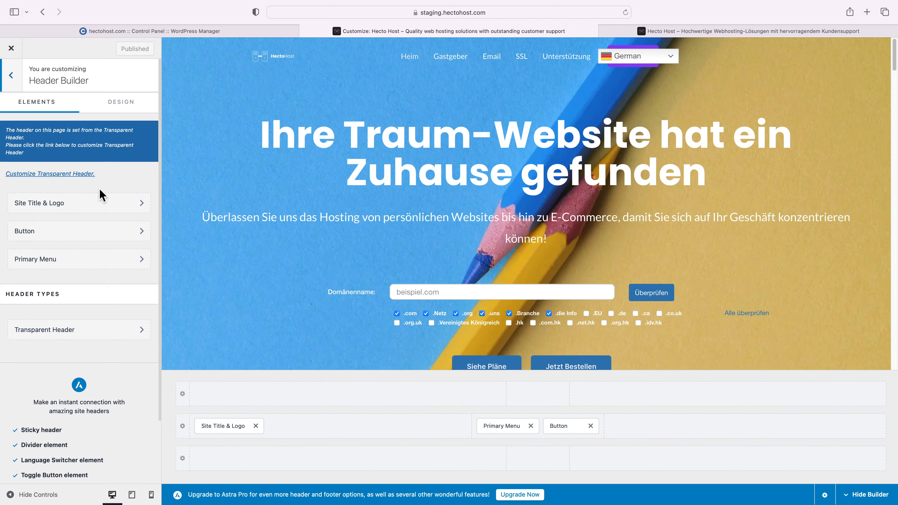
{"action": "left_click", "coordinate": [239, 432]}
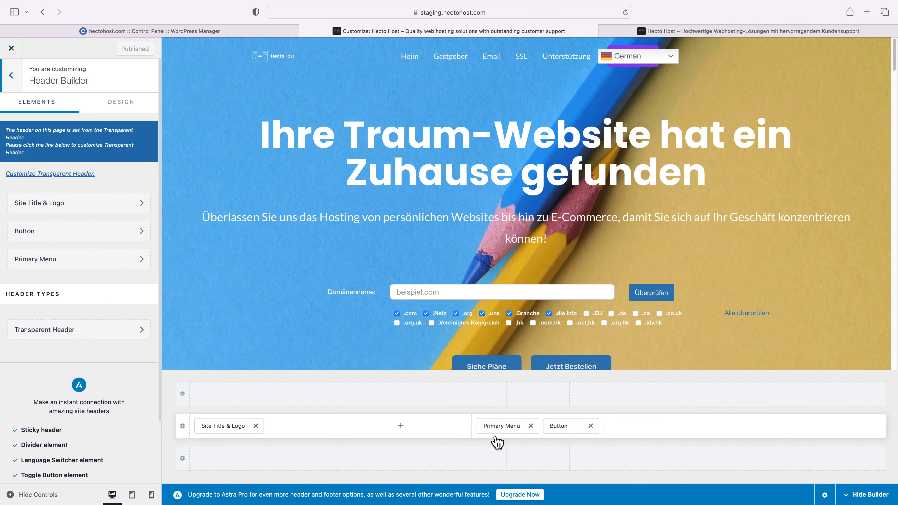
{"action": "left_click", "coordinate": [515, 433]}
{"action": "left_click", "coordinate": [576, 437]}
{"action": "left_click", "coordinate": [681, 428]}
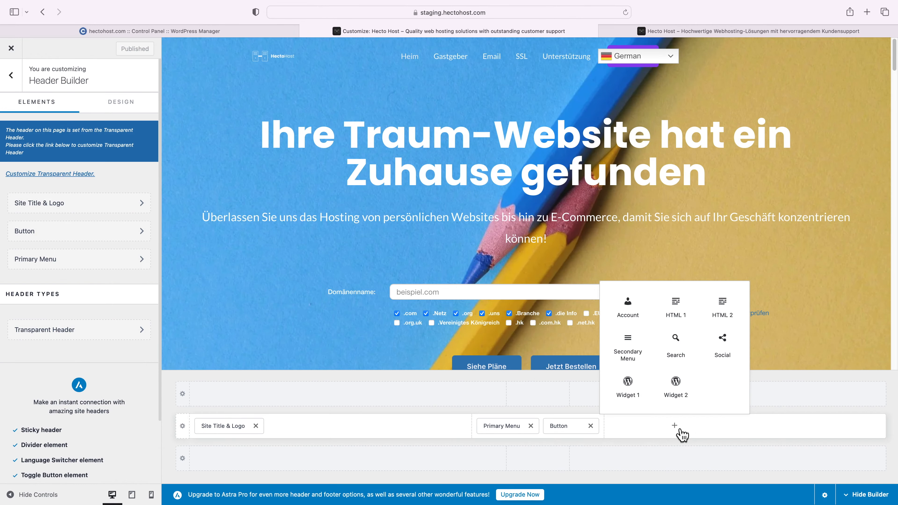
{"action": "left_click", "coordinate": [636, 396]}
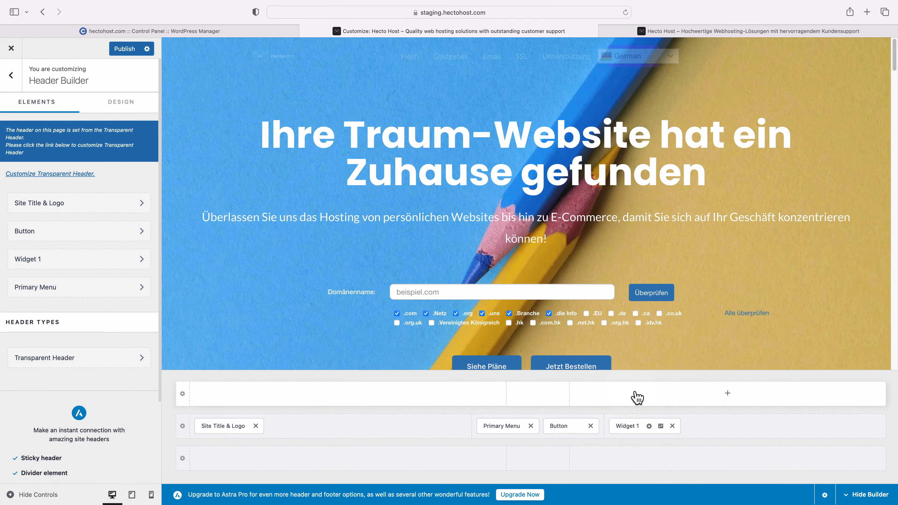
Step: Insert a GTranslate block into Header Builder Widget 1, publish the header, and close the customizer
{"action": "left_click", "coordinate": [633, 429]}
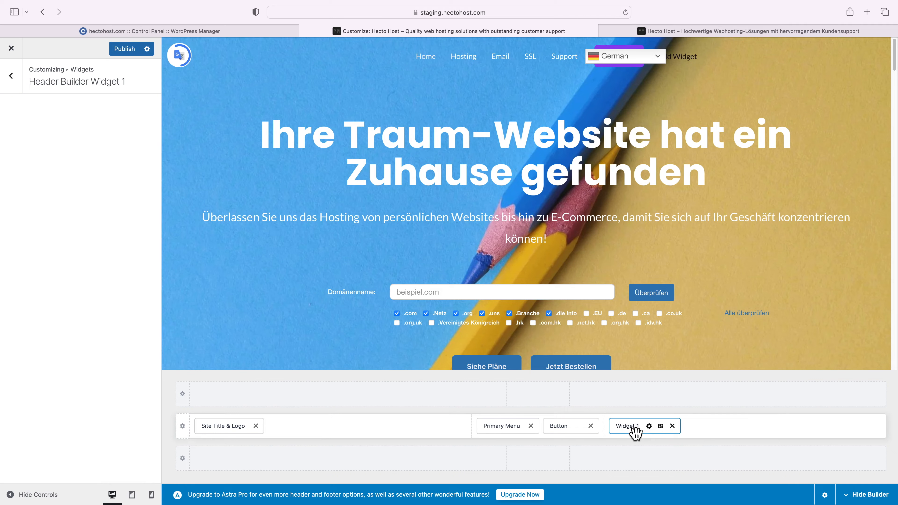
{"action": "left_click", "coordinate": [103, 298]}
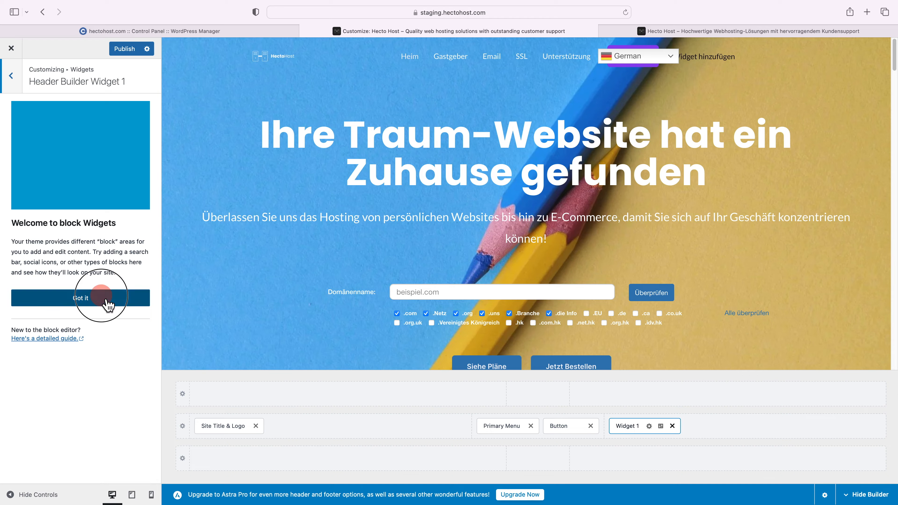
{"action": "left_click", "coordinate": [82, 151]}
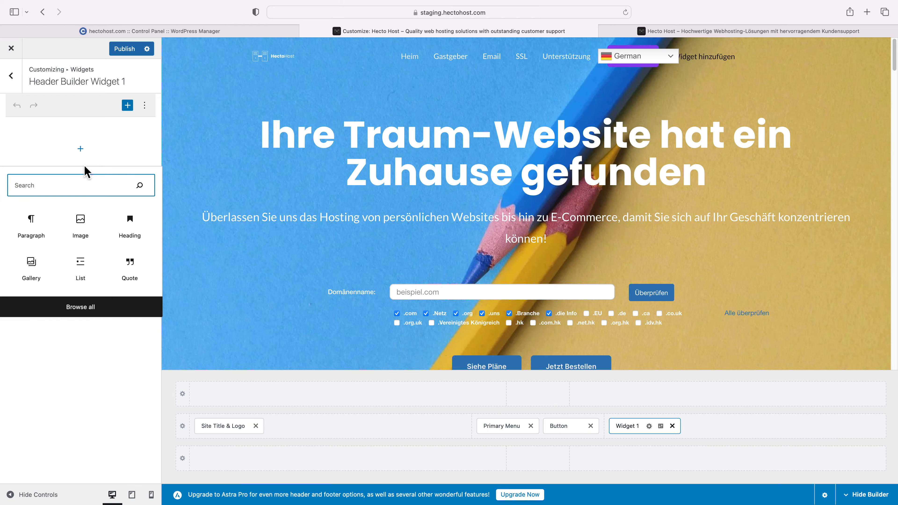
{"action": "type", "text": "gtr"}
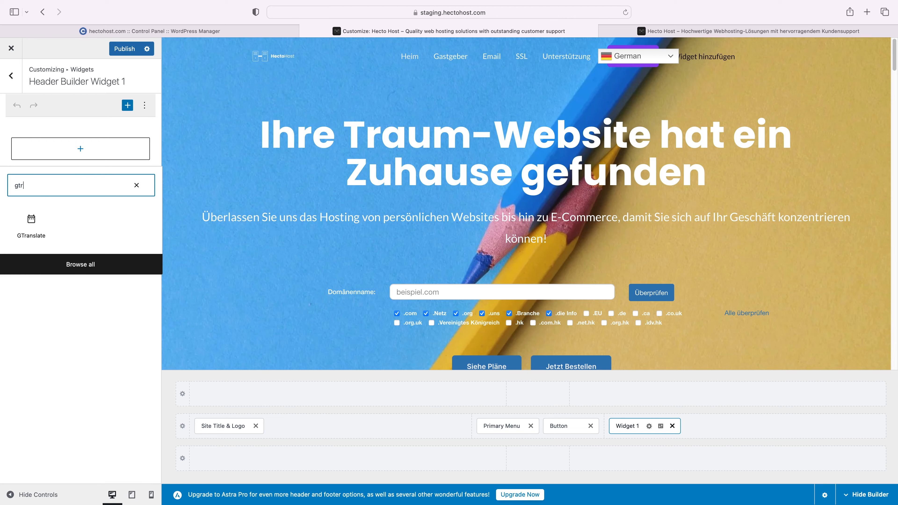
{"action": "left_click", "coordinate": [36, 228]}
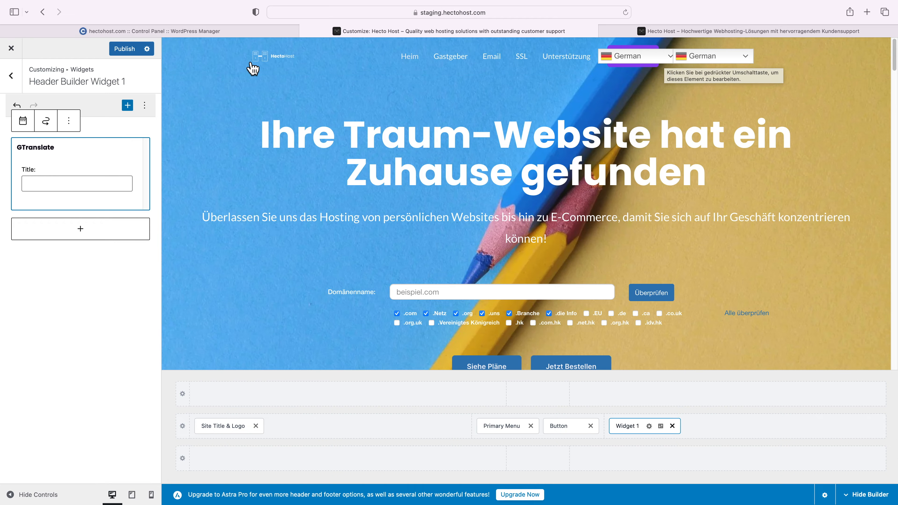
{"action": "left_click", "coordinate": [126, 51]}
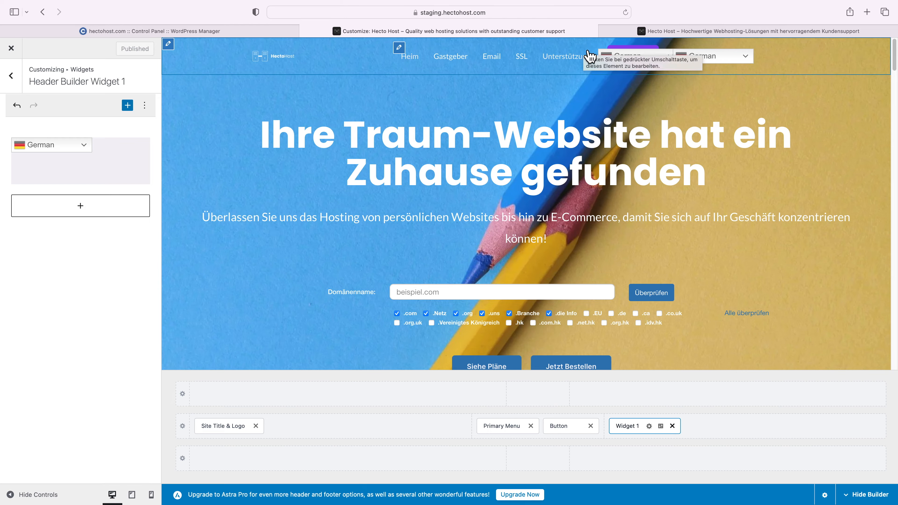
{"action": "left_click", "coordinate": [11, 48]}
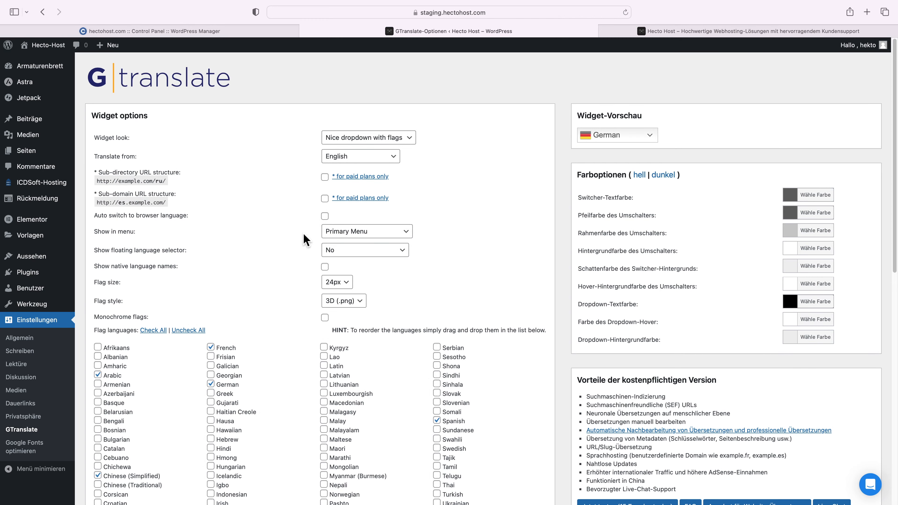
Step: Set the GTranslate option for showing the switcher in a menu to None and save the changes
{"action": "left_click", "coordinate": [350, 232]}
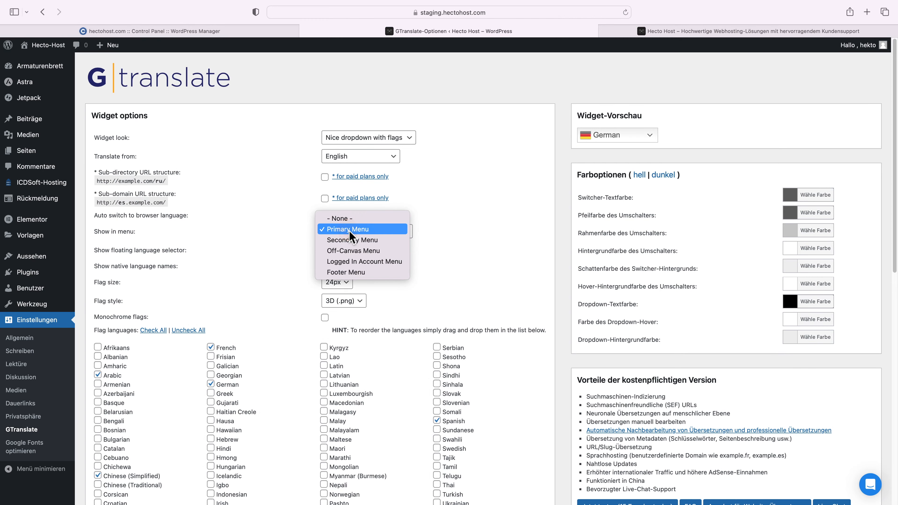
{"action": "left_click", "coordinate": [348, 219]}
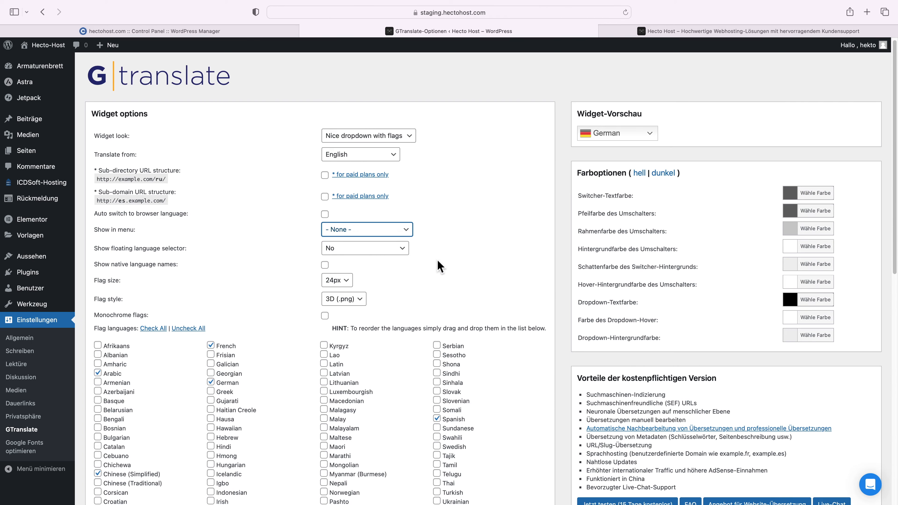
{"action": "scroll", "coordinate": [437, 260], "scroll_direction": "down", "scroll_amount": 15}
{"action": "left_click", "coordinate": [108, 449]}
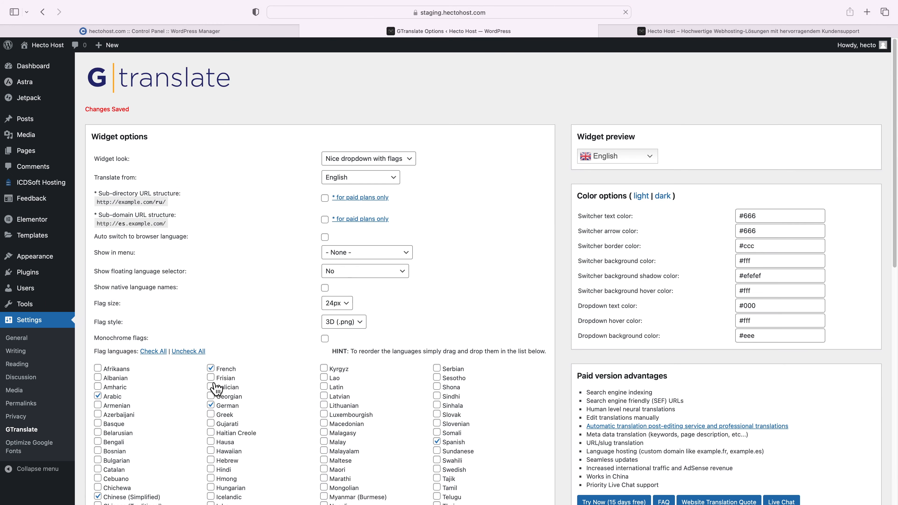
Step: Reload the staging home page to check the language switcher's placement in the header
{"action": "left_click", "coordinate": [657, 31]}
{"action": "right_click", "coordinate": [684, 94]}
{"action": "left_click", "coordinate": [717, 121]}
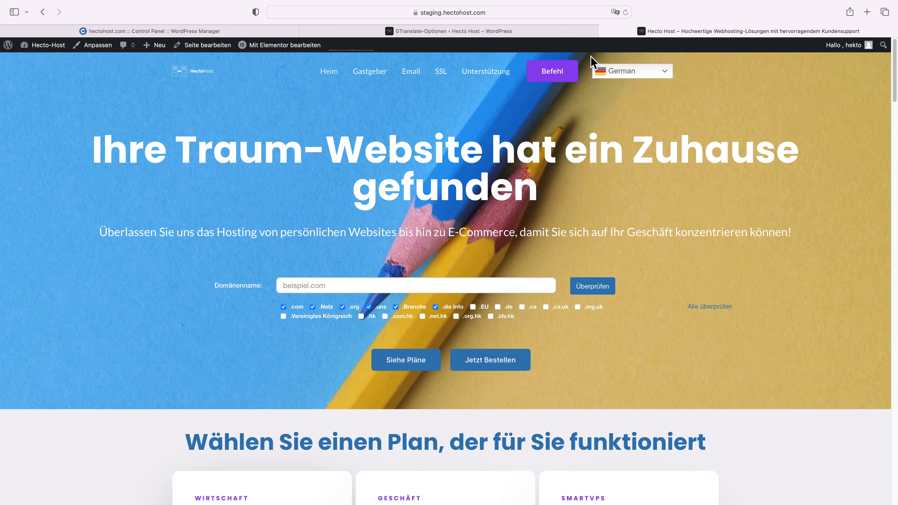
Step: In the theme customizer's Header Builder, move Widget 1 to the far right end of the primary header row and publish
{"action": "left_click", "coordinate": [524, 33]}
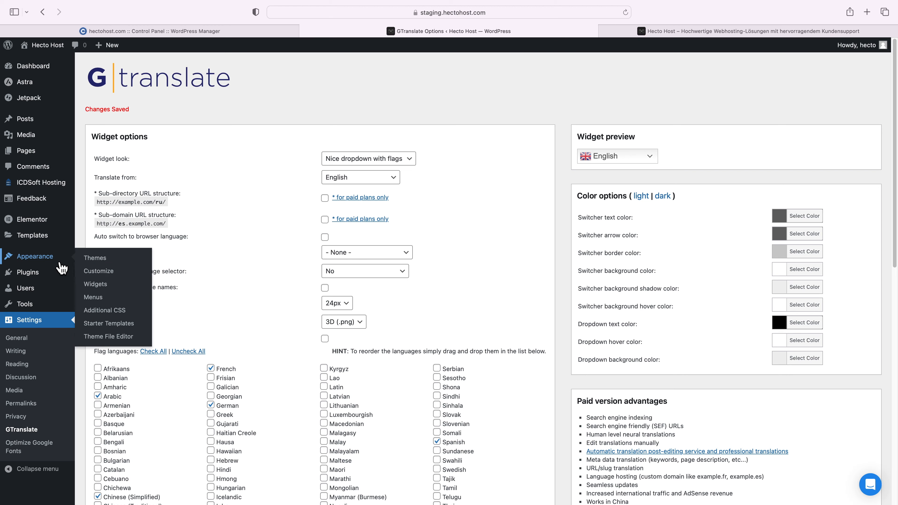
{"action": "left_click", "coordinate": [85, 272]}
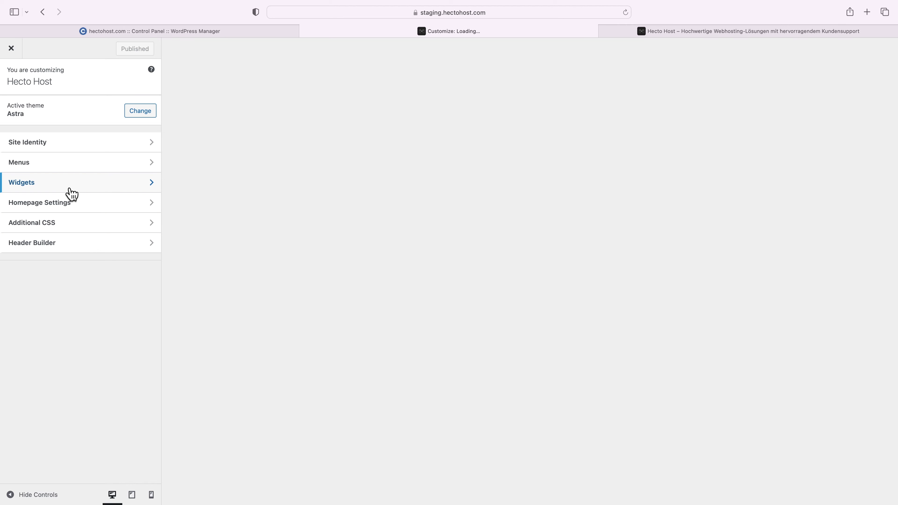
{"action": "left_click", "coordinate": [57, 185]}
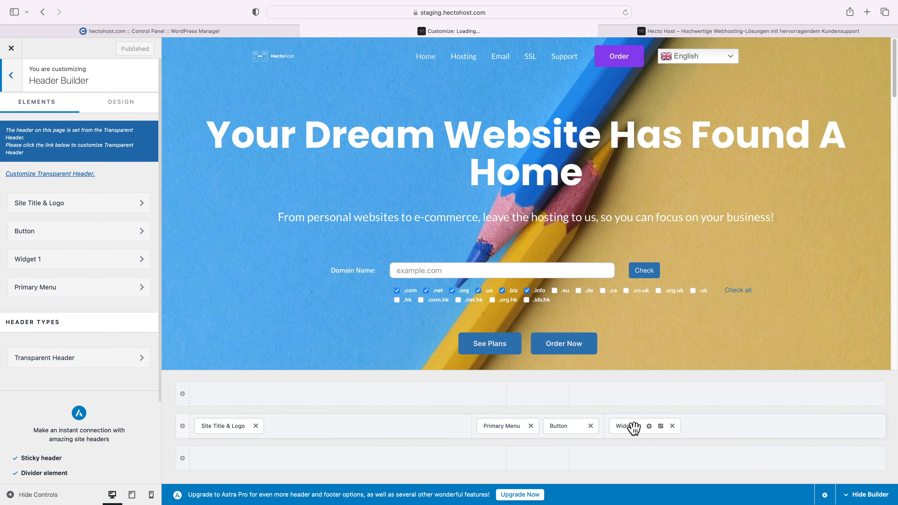
{"action": "left_click_drag", "start_coordinate": [634, 428], "coordinate": [846, 427]}
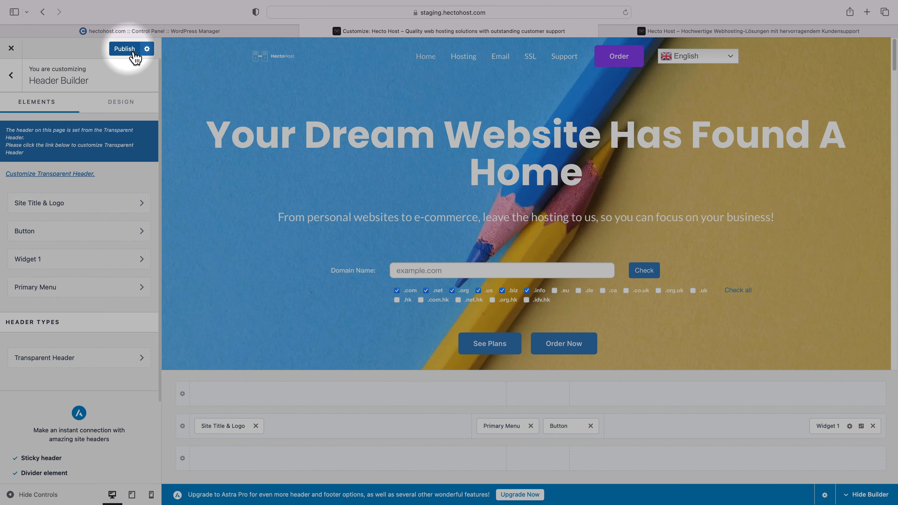
{"action": "left_click", "coordinate": [134, 53]}
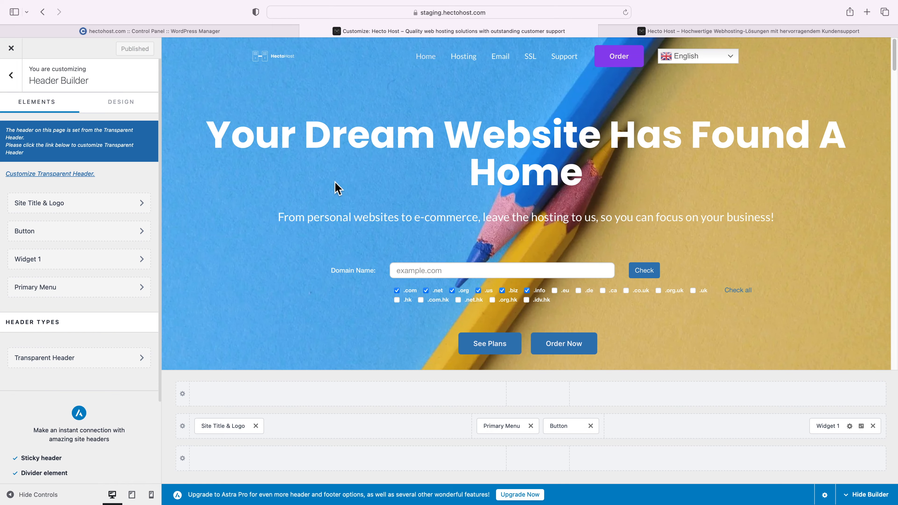
Step: Add a GTranslate block below the social icons in Footer Builder Widget 3 and publish the footer
{"action": "left_click", "coordinate": [11, 75]}
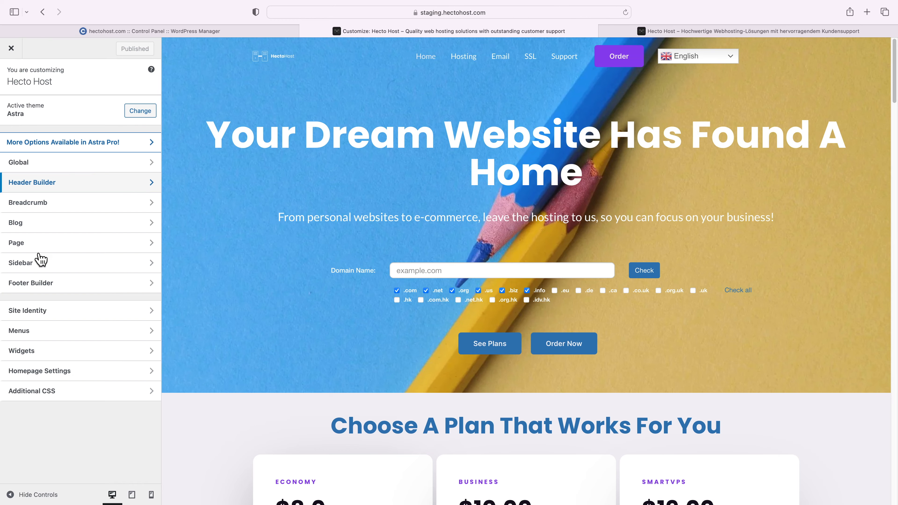
{"action": "left_click", "coordinate": [49, 285]}
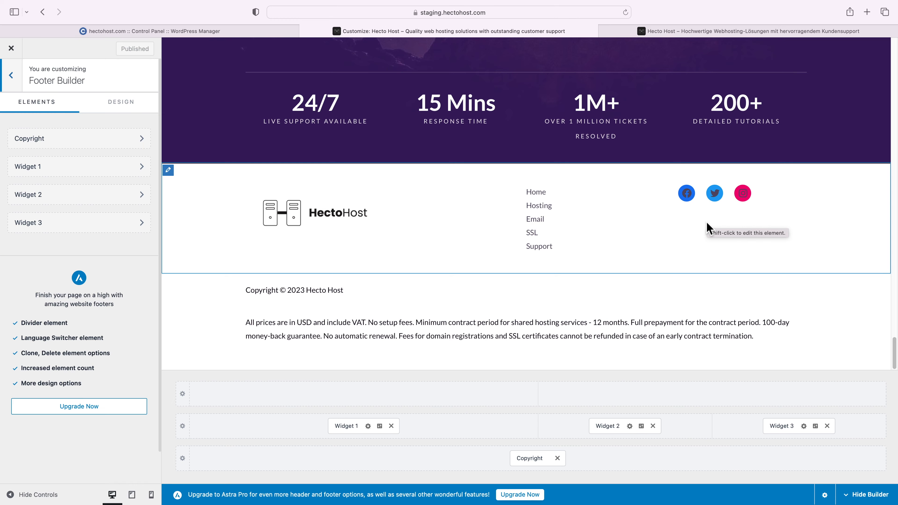
{"action": "left_click", "coordinate": [804, 428]}
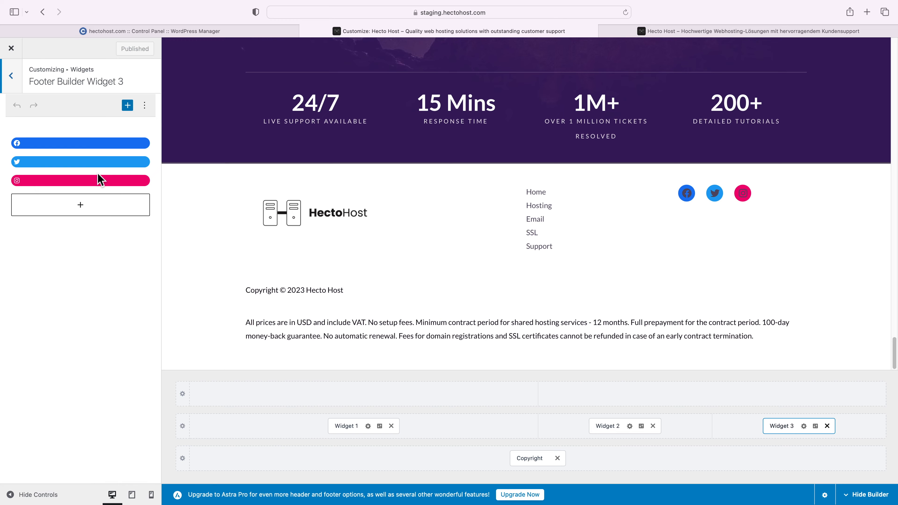
{"action": "left_click", "coordinate": [85, 214]}
{"action": "type", "text": "gt"}
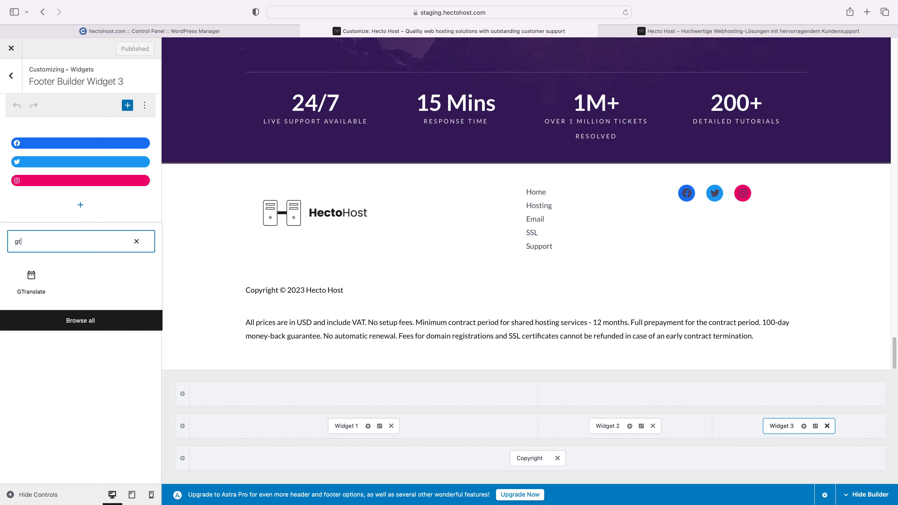
{"action": "left_click", "coordinate": [36, 291]}
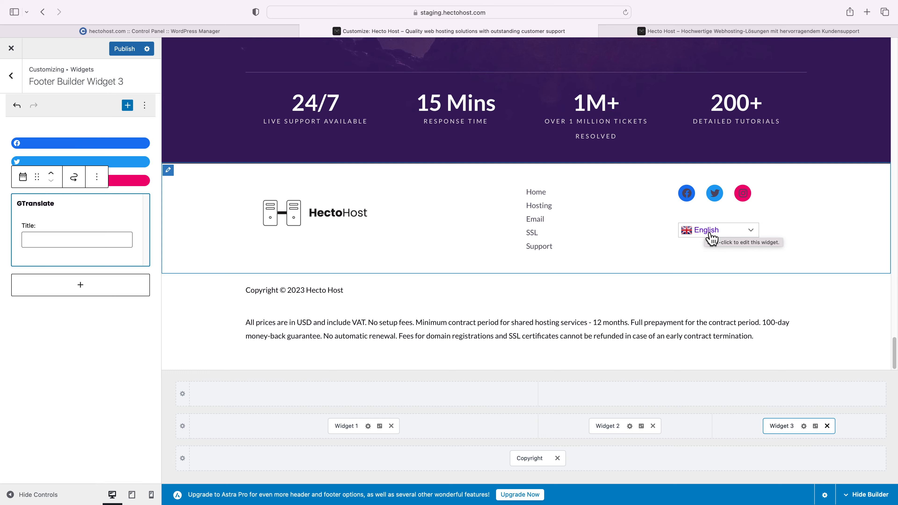
{"action": "left_click", "coordinate": [131, 50]}
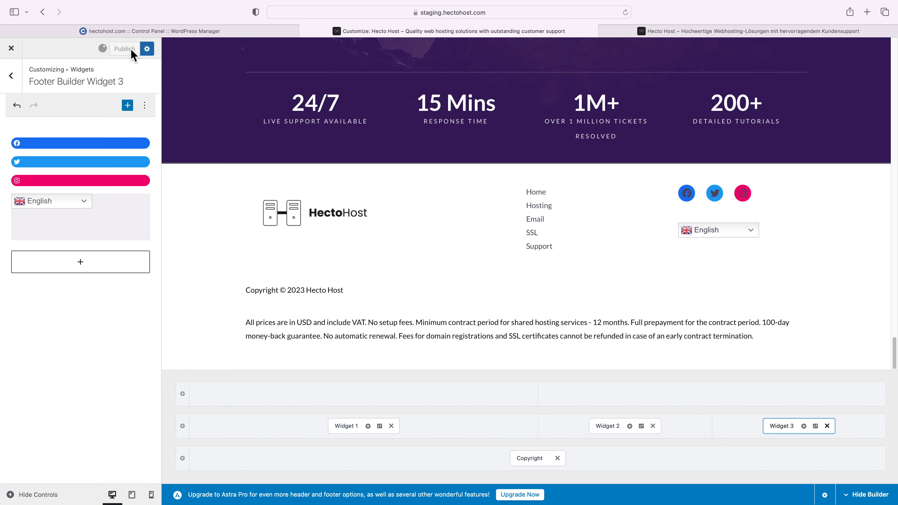
Step: Reload the staging home page and check the language switcher in both its header and footer
{"action": "left_click", "coordinate": [677, 34]}
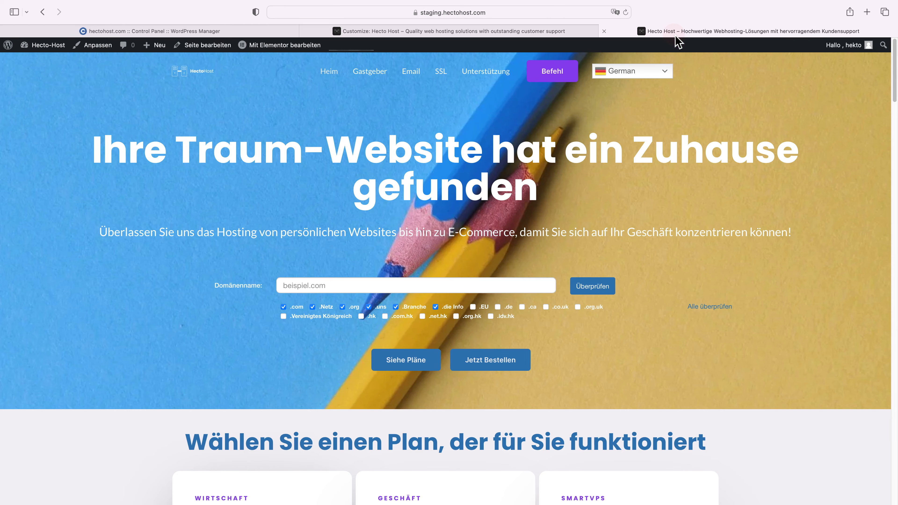
{"action": "right_click", "coordinate": [700, 115]}
{"action": "left_click", "coordinate": [708, 117]}
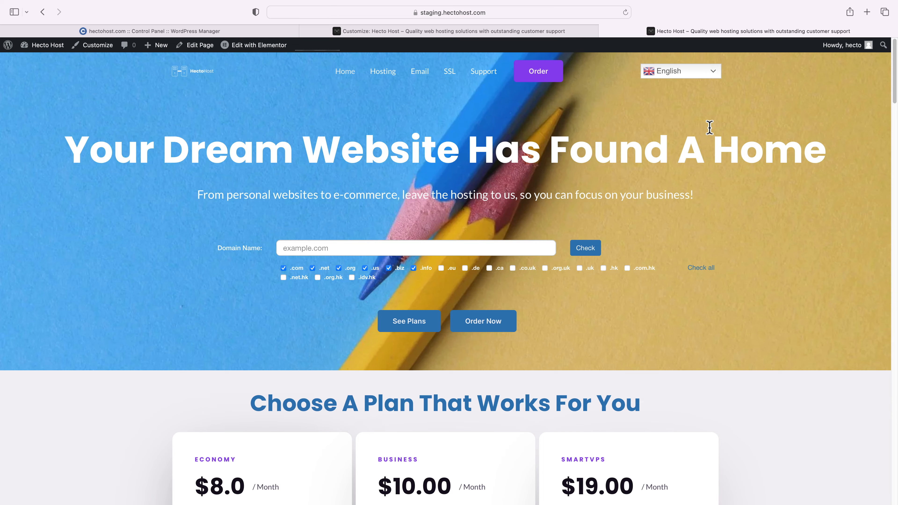
{"action": "left_click", "coordinate": [708, 75]}
{"action": "left_click", "coordinate": [694, 129]}
{"action": "scroll", "coordinate": [722, 144], "scroll_direction": "down", "scroll_amount": 15}
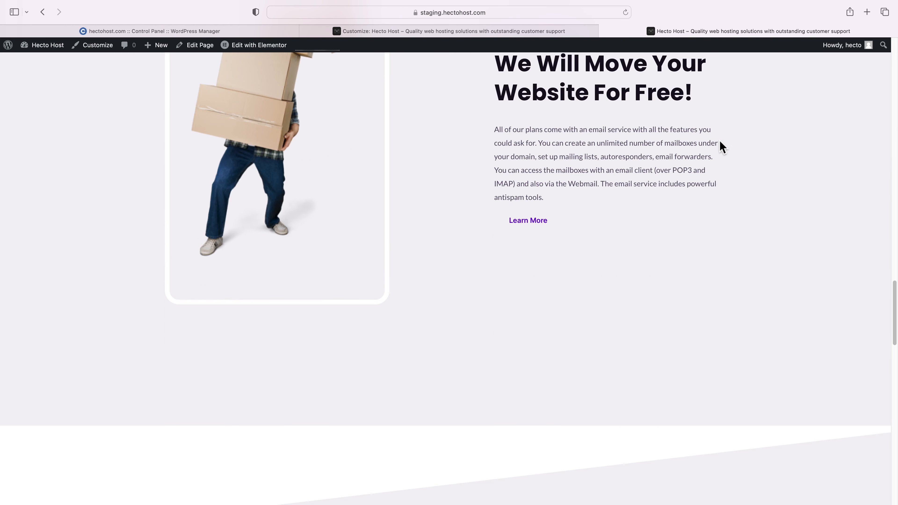
{"action": "scroll", "coordinate": [722, 144], "scroll_direction": "down", "scroll_amount": 15}
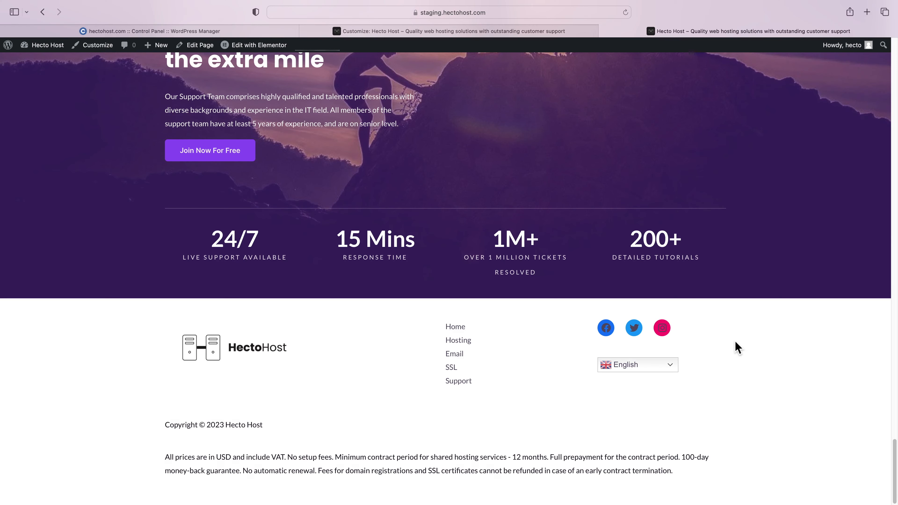
{"action": "scroll", "coordinate": [737, 364], "scroll_direction": "up", "scroll_amount": 20}
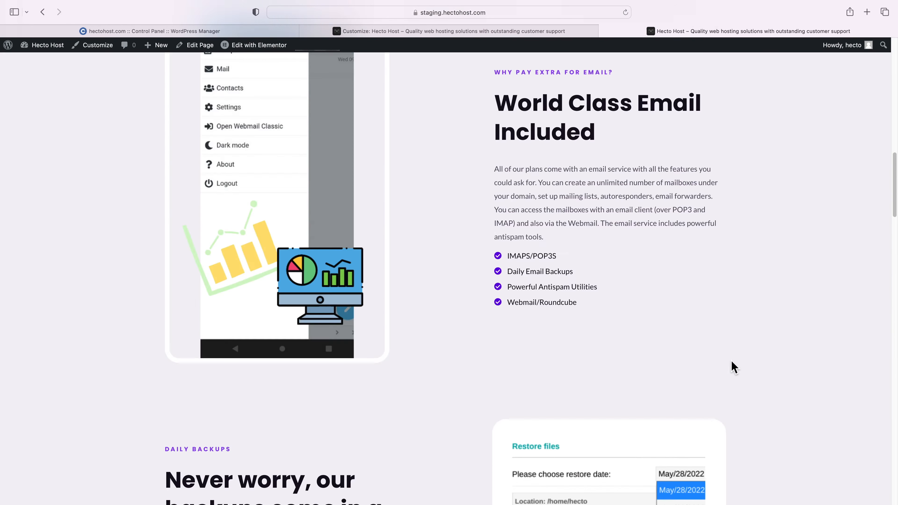
{"action": "scroll", "coordinate": [734, 366], "scroll_direction": "up", "scroll_amount": 2}
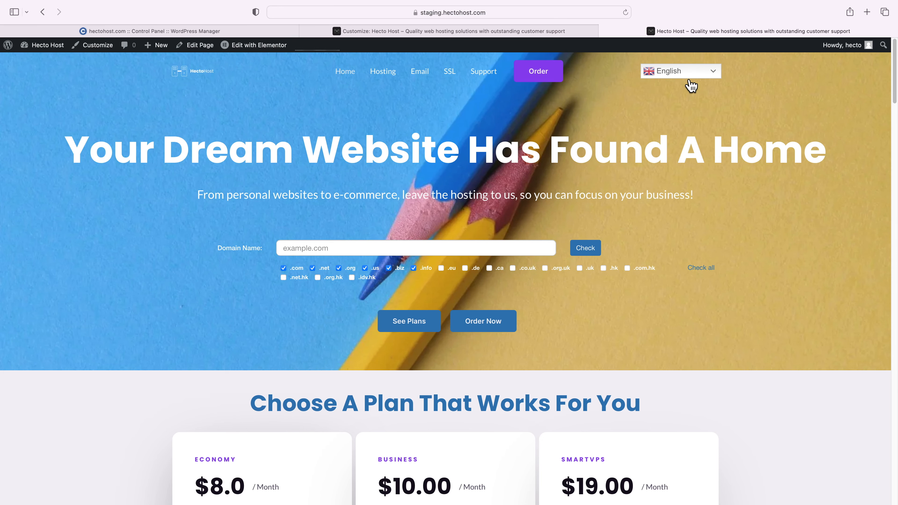
Step: Switch the staging site to Chinese (Simplified) with the header switcher and open the Hosting page to check its translation
{"action": "left_click", "coordinate": [682, 73]}
{"action": "left_click", "coordinate": [679, 100]}
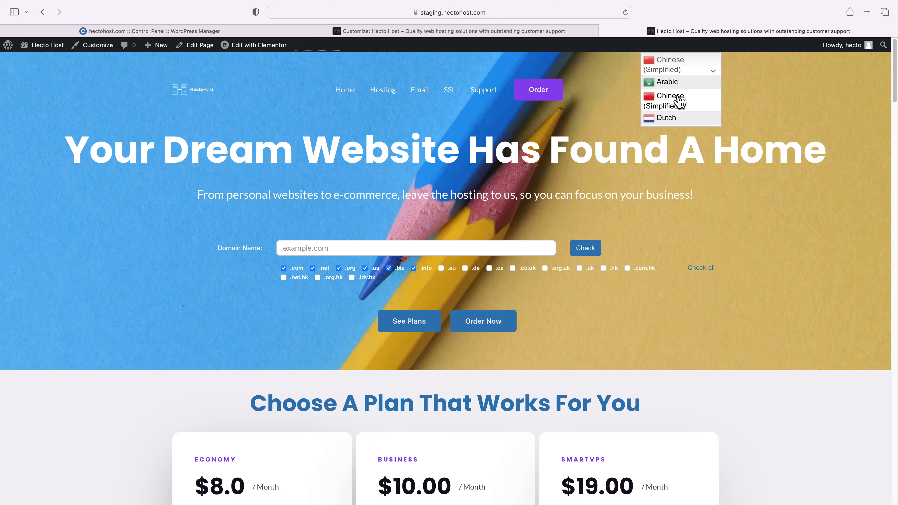
{"action": "left_click", "coordinate": [385, 84]}
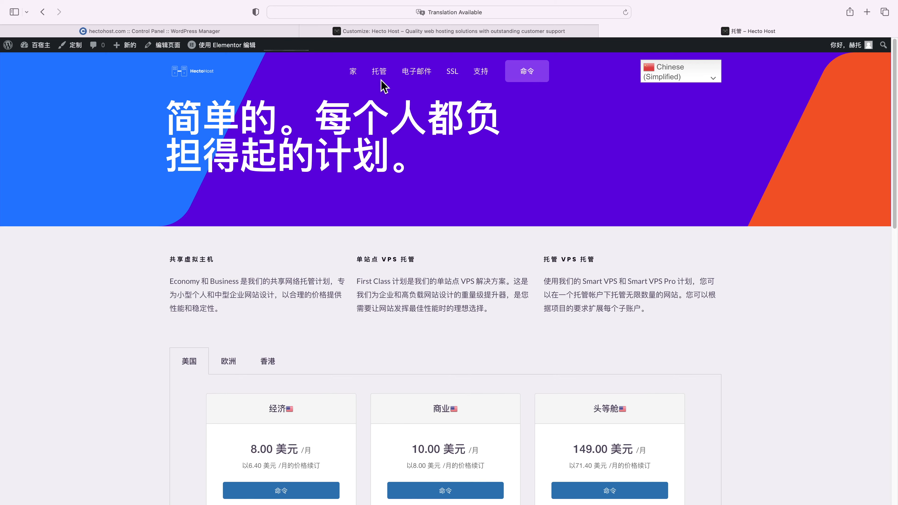
{"action": "left_click", "coordinate": [207, 33]}
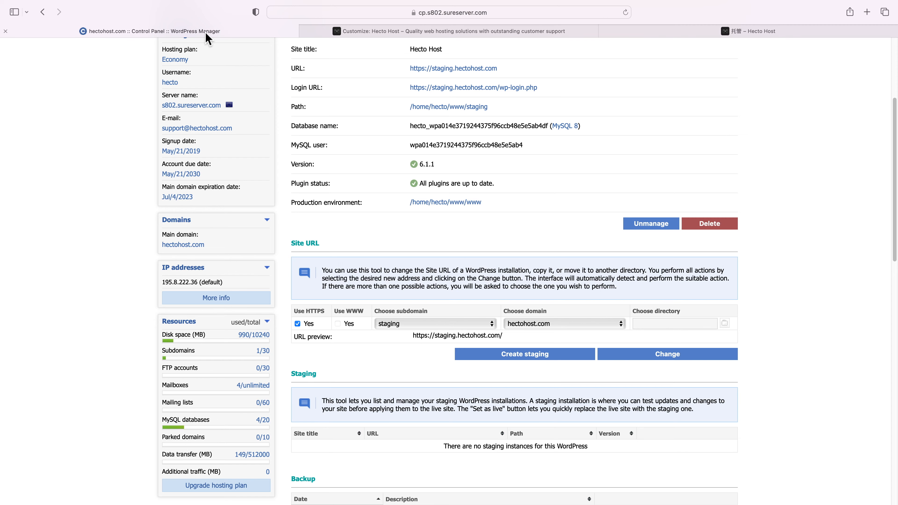
{"action": "scroll", "coordinate": [398, 156], "scroll_direction": "up", "scroll_amount": 5}
{"action": "left_click", "coordinate": [356, 68]}
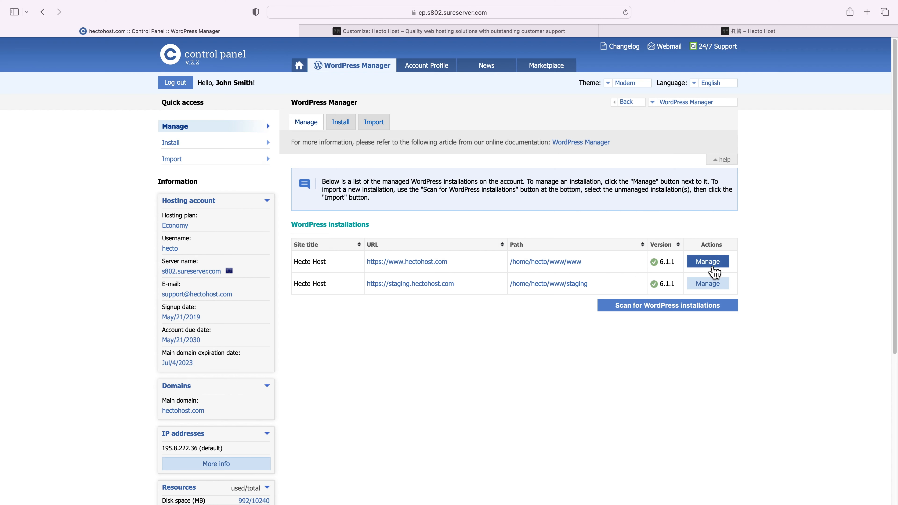
{"action": "left_click", "coordinate": [704, 266]}
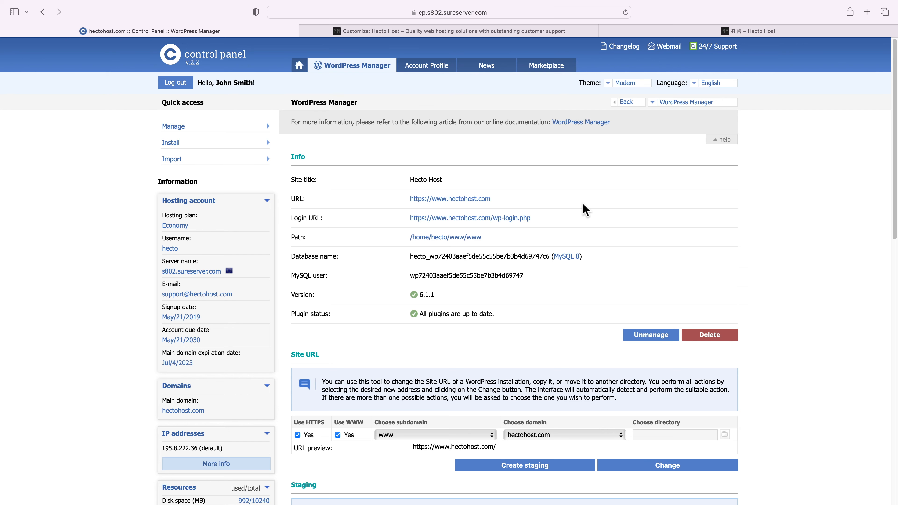
Step: Open the live site from its URL and look through the home page from header to footer for a language switcher
{"action": "left_click", "coordinate": [485, 199]}
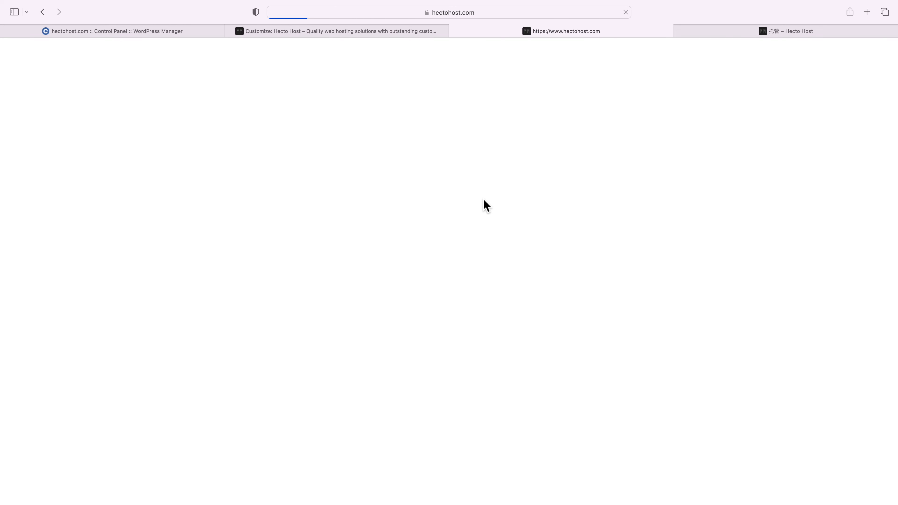
{"action": "scroll", "coordinate": [746, 265], "scroll_direction": "down", "scroll_amount": 20}
{"action": "scroll", "coordinate": [745, 266], "scroll_direction": "down", "scroll_amount": 5}
{"action": "scroll", "coordinate": [746, 267], "scroll_direction": "up", "scroll_amount": 20}
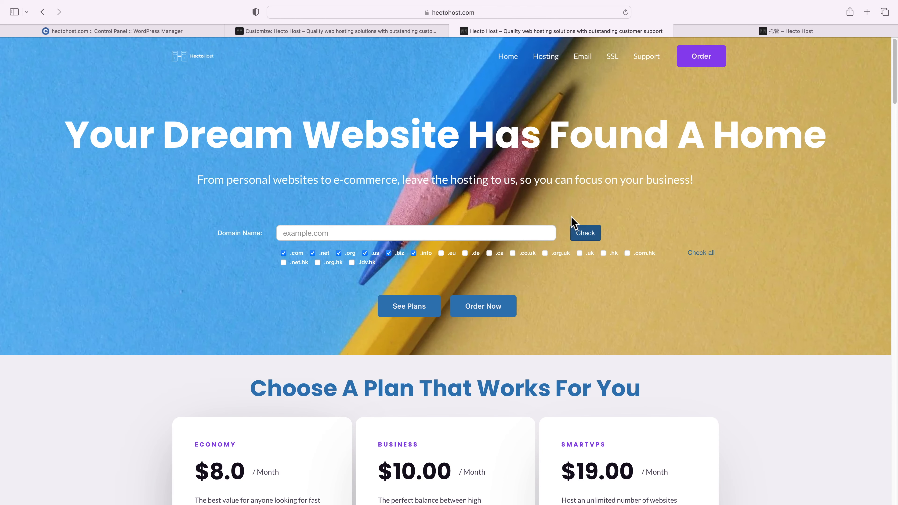
{"action": "left_click", "coordinate": [178, 32]}
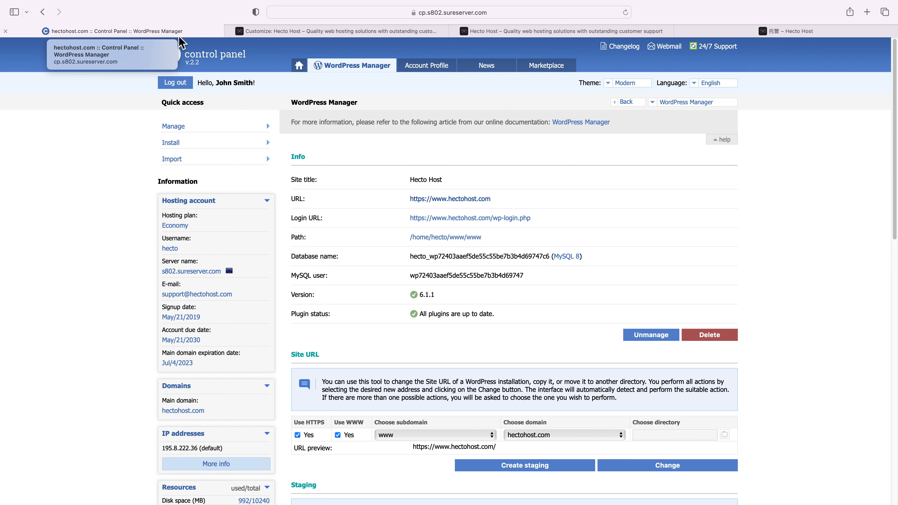
{"action": "scroll", "coordinate": [385, 168], "scroll_direction": "down", "scroll_amount": 5}
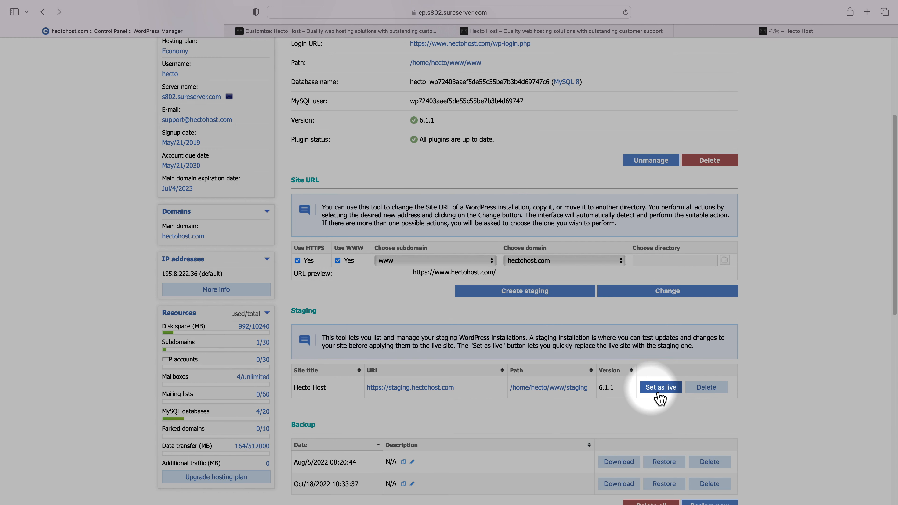
{"action": "left_click", "coordinate": [661, 392]}
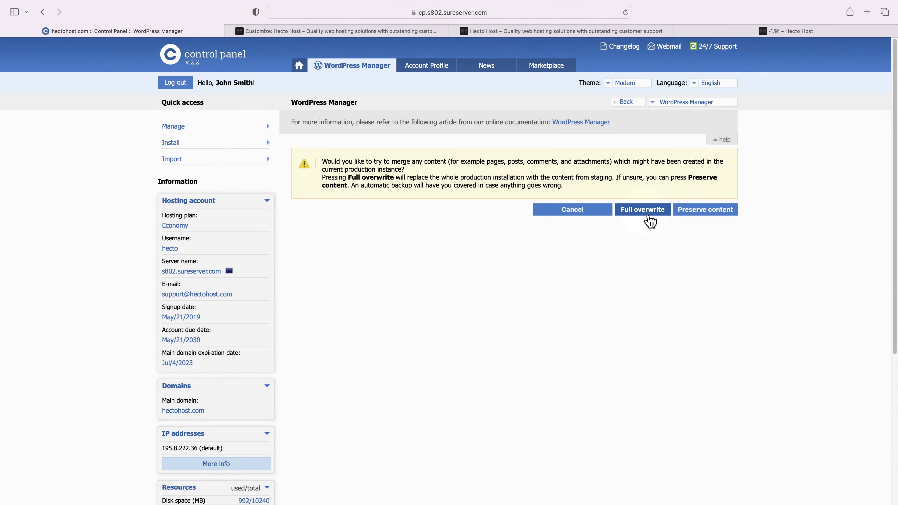
{"action": "left_click", "coordinate": [649, 214]}
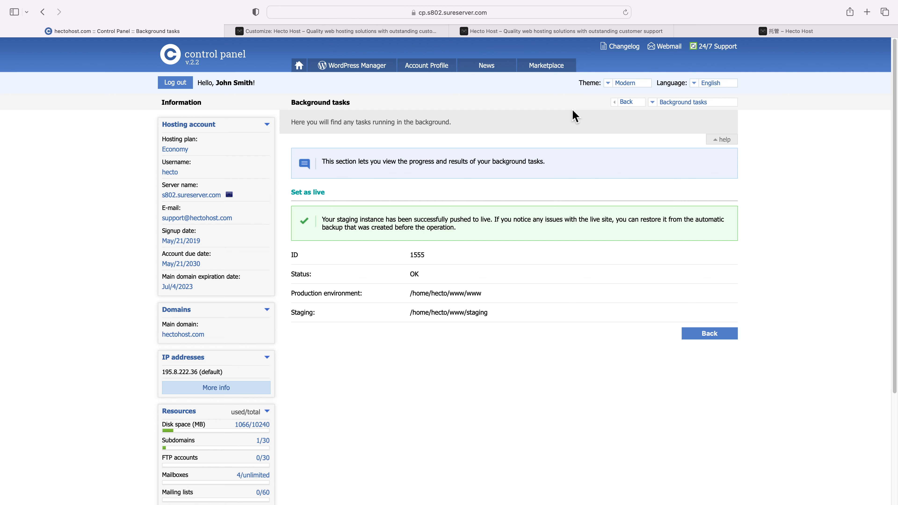
Step: Reload the live home page and check its header language switcher, translation and full site address
{"action": "left_click", "coordinate": [548, 32]}
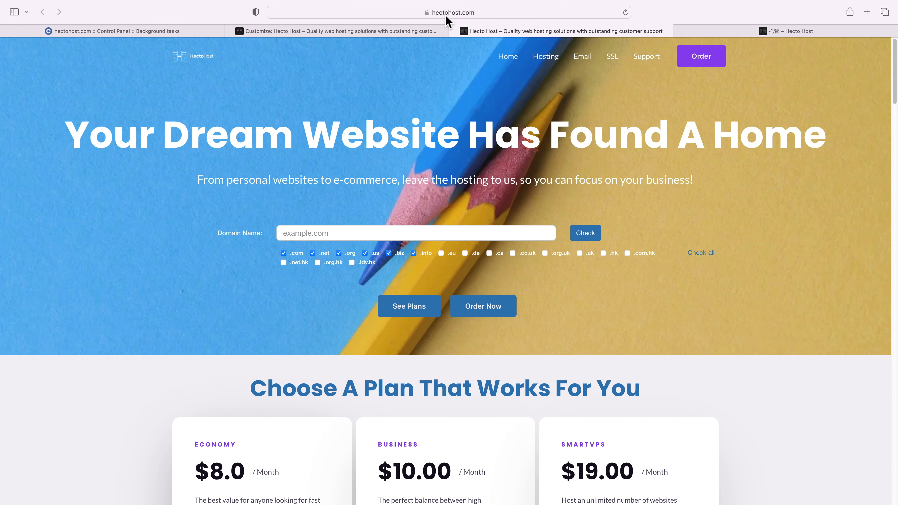
{"action": "right_click", "coordinate": [501, 91]}
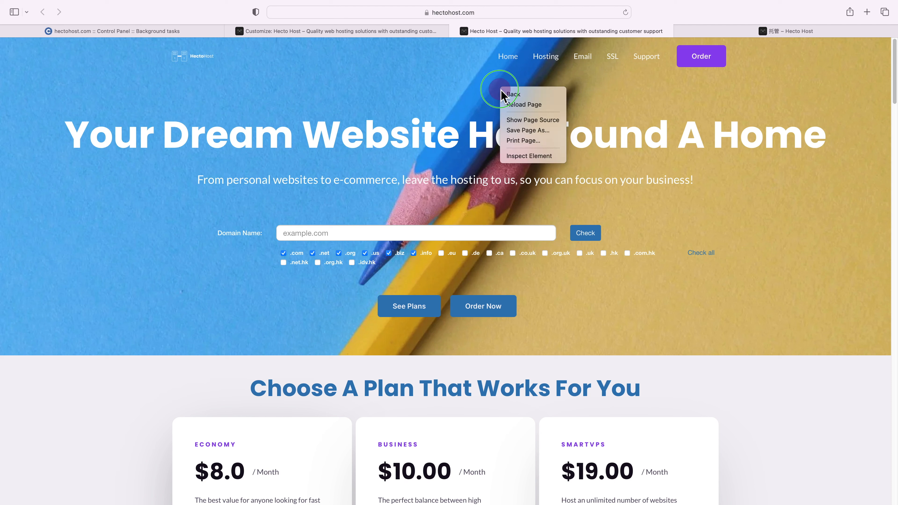
{"action": "left_click", "coordinate": [517, 105]}
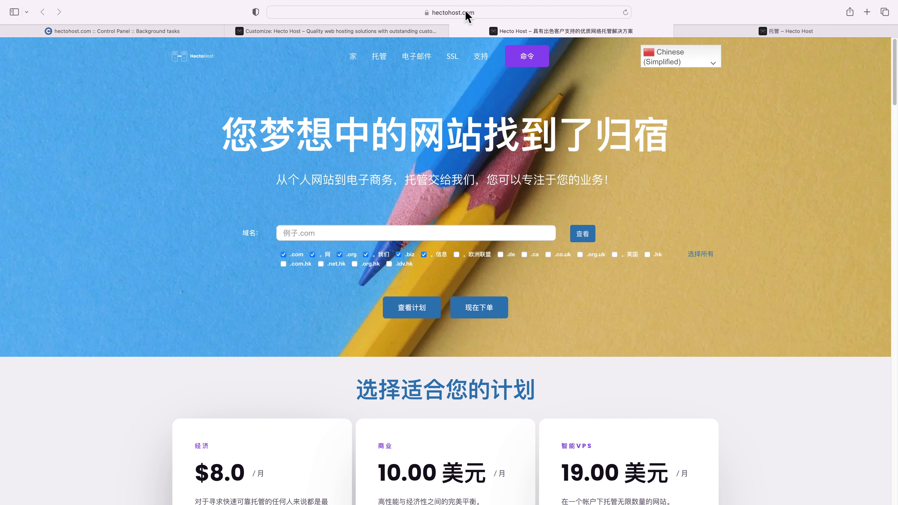
{"action": "left_click", "coordinate": [472, 13]}
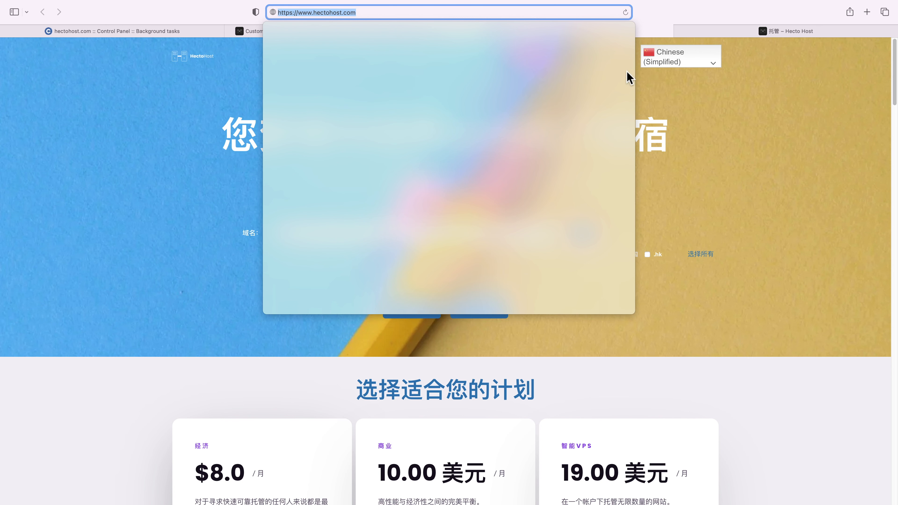